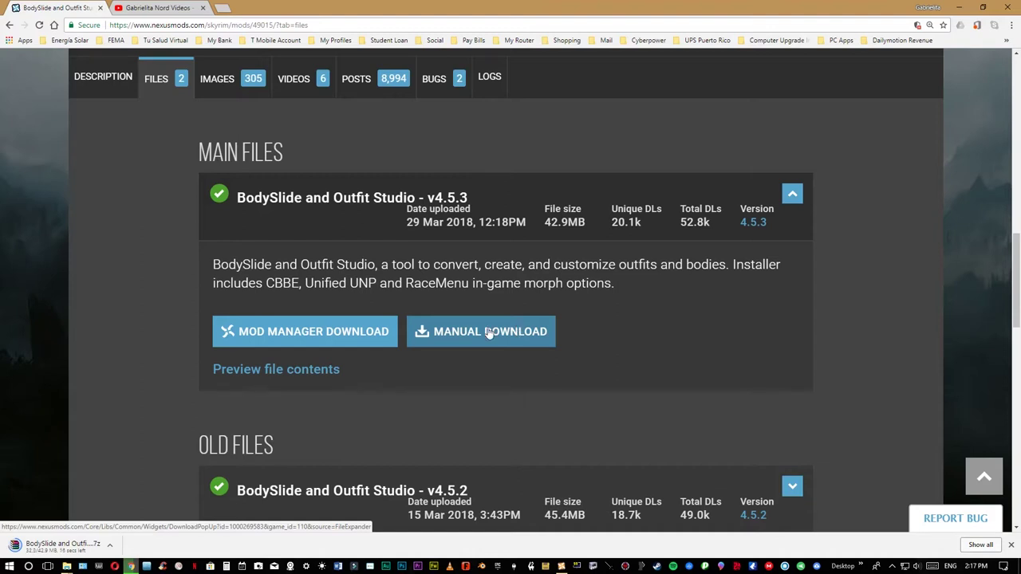
Download the BodySlide and Outfit Studio v4.5.3 main file manually, and switch to Nexus Mod Manager beside the Downloads folder
click(519, 335)
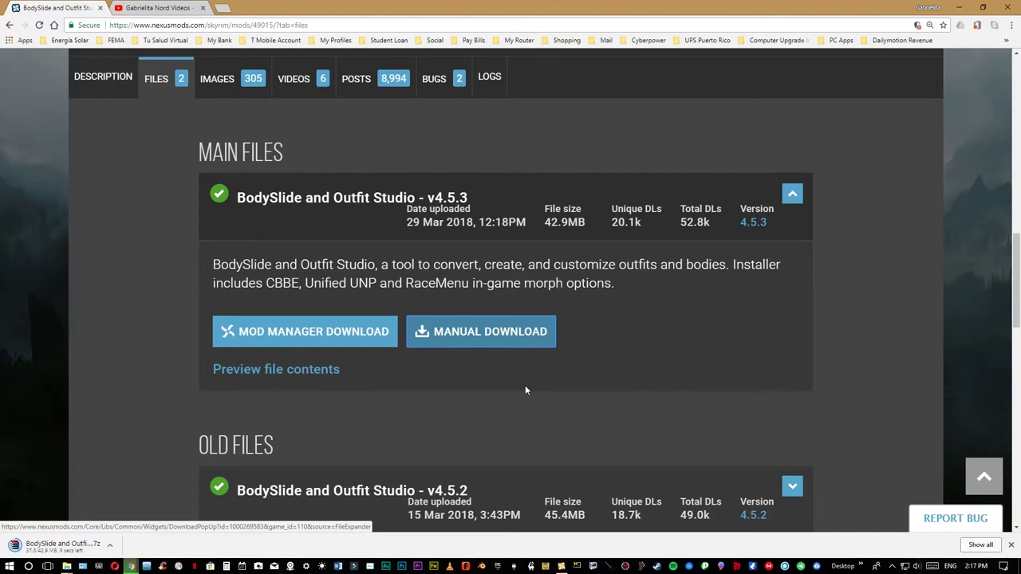
click(959, 8)
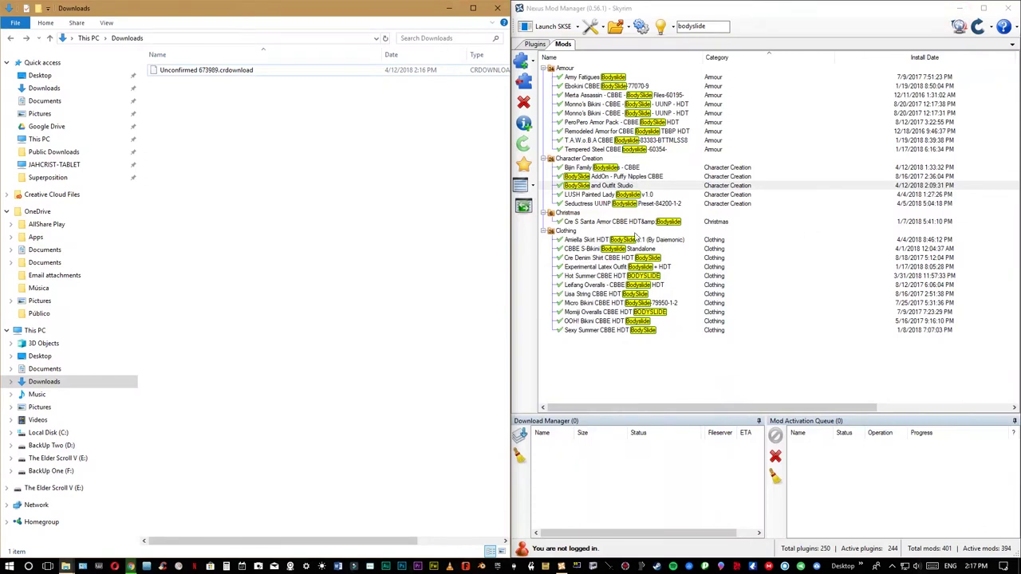
Check the version of the installed BodySlide and Outfit Studio mod in the mod list
click(611, 194)
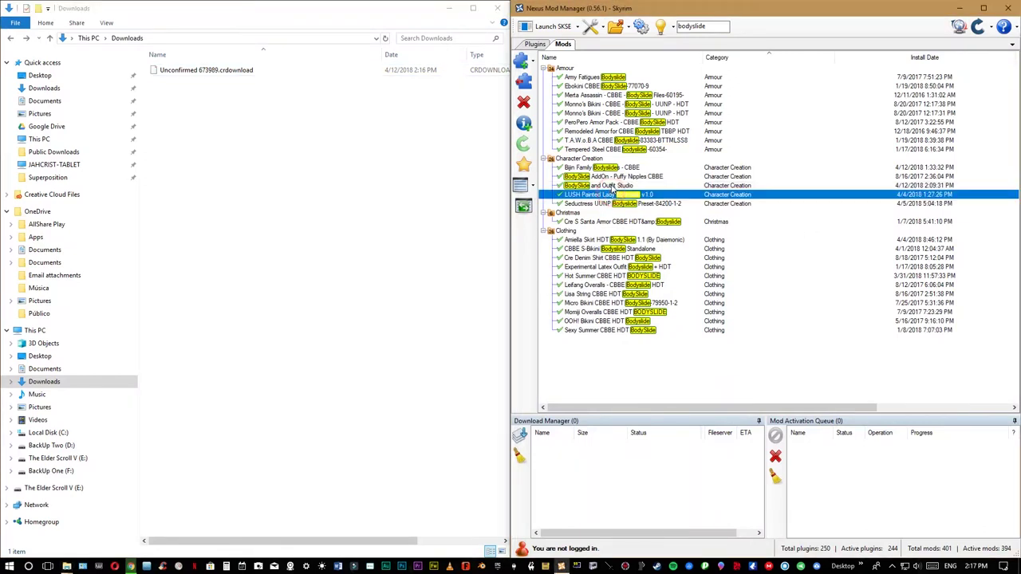
click(608, 186)
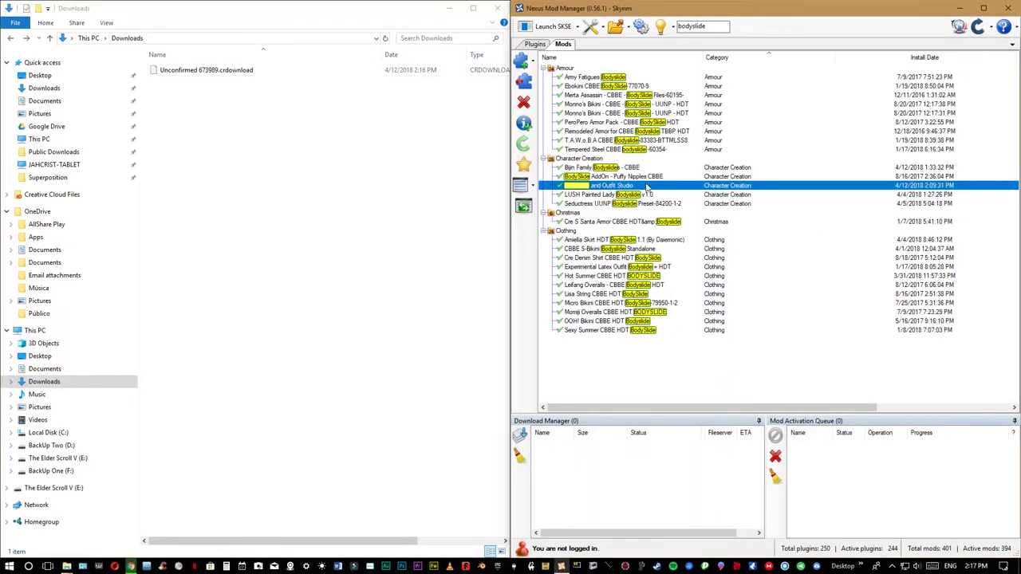
drag(830, 408, 974, 399)
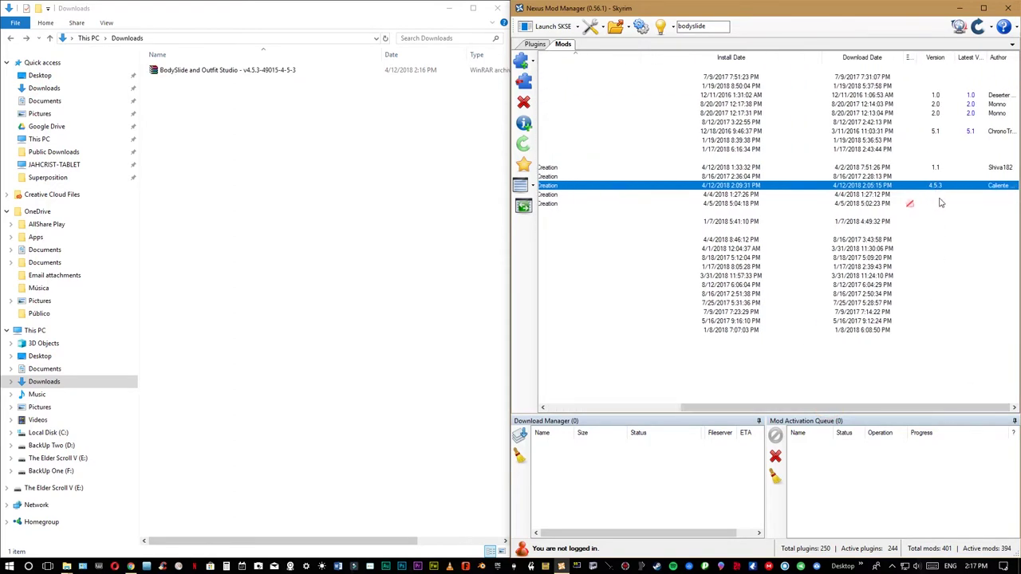
drag(913, 408, 697, 395)
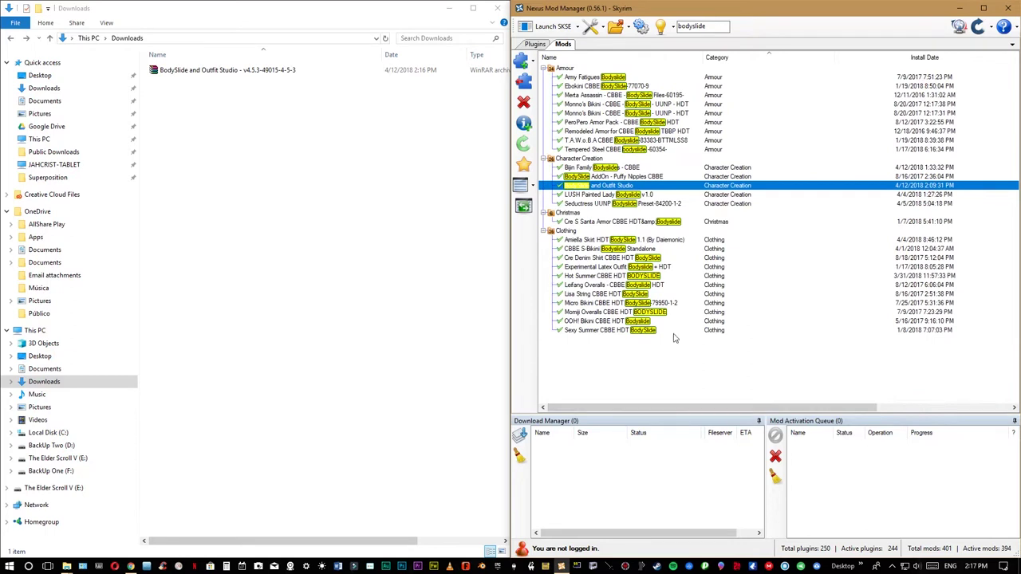
right_click(643, 566)
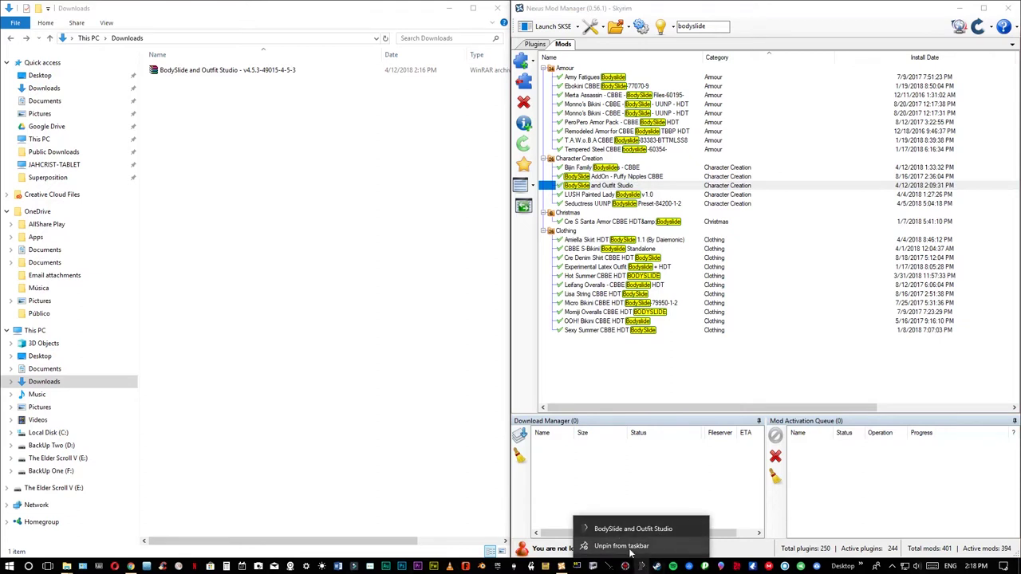
click(647, 487)
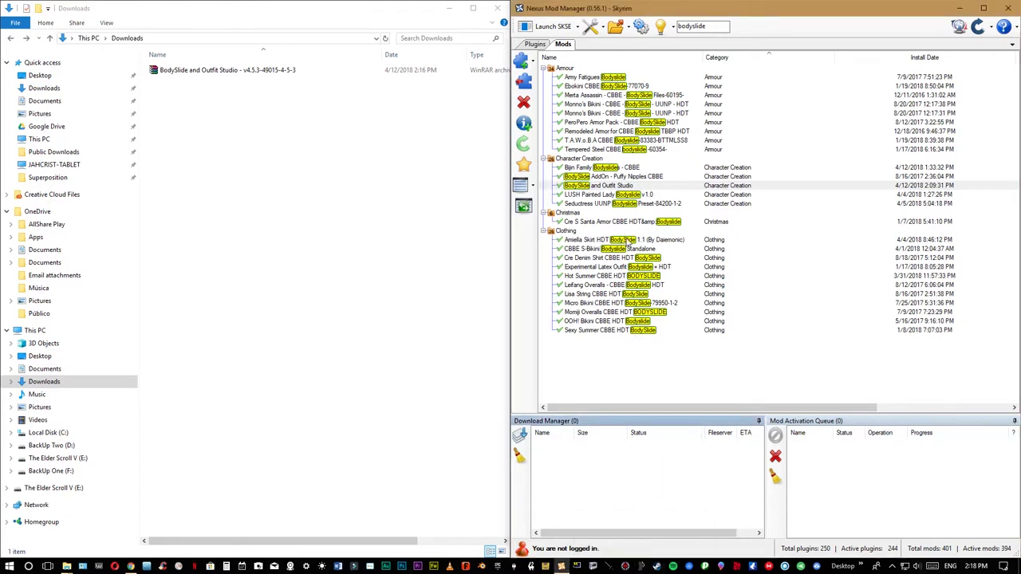
Deactivate the installed BodySlide and Outfit Studio mod and clear the mod activation queue
click(602, 197)
click(600, 185)
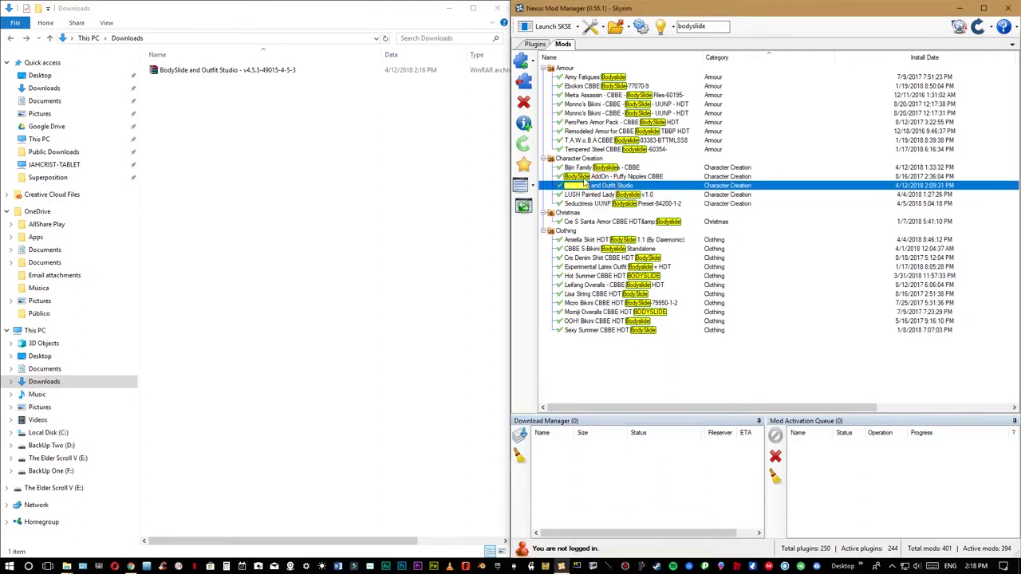
click(524, 83)
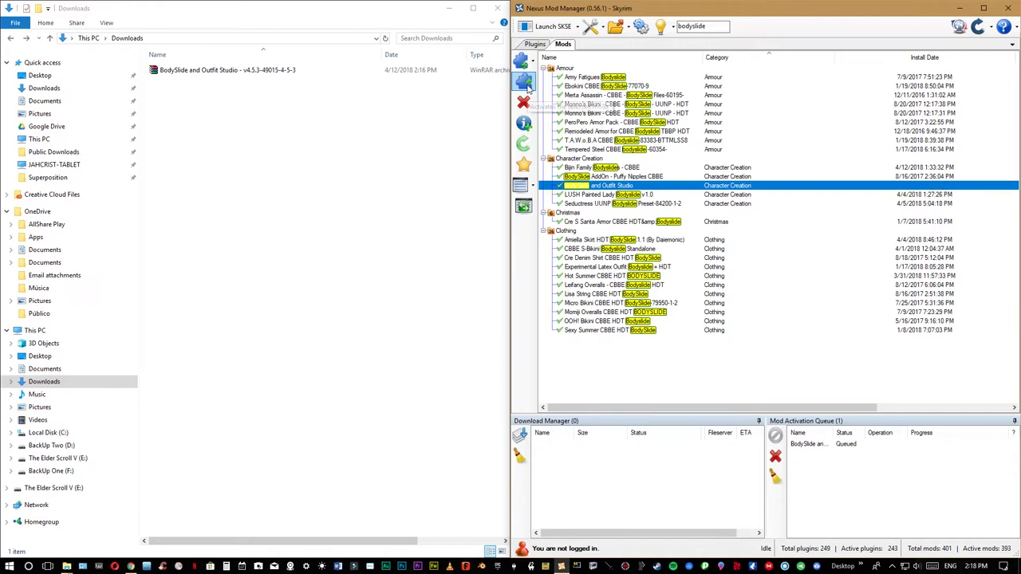
click(773, 476)
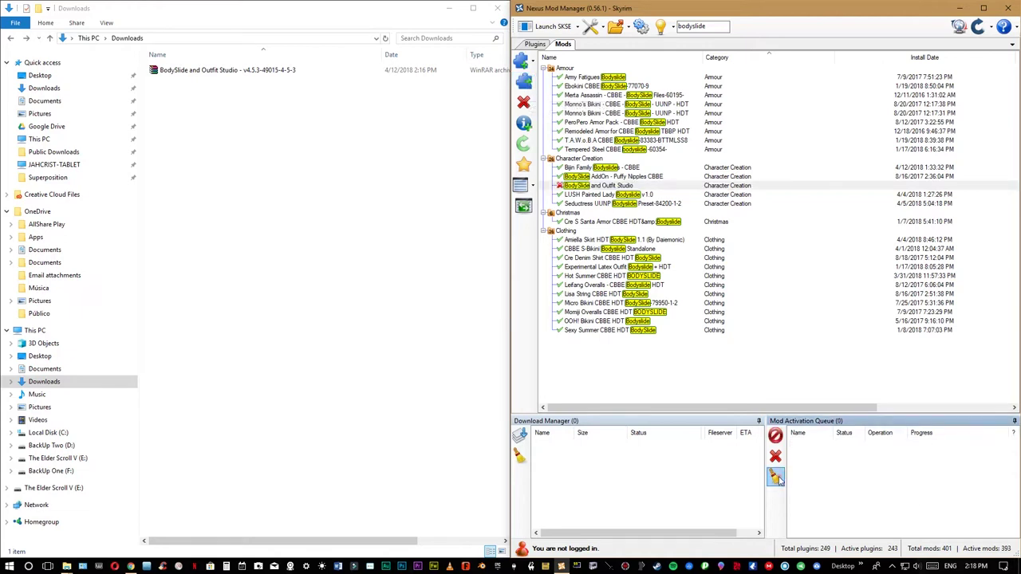
Delete the deactivated BodySlide and Outfit Studio mod from the mod manager
click(583, 186)
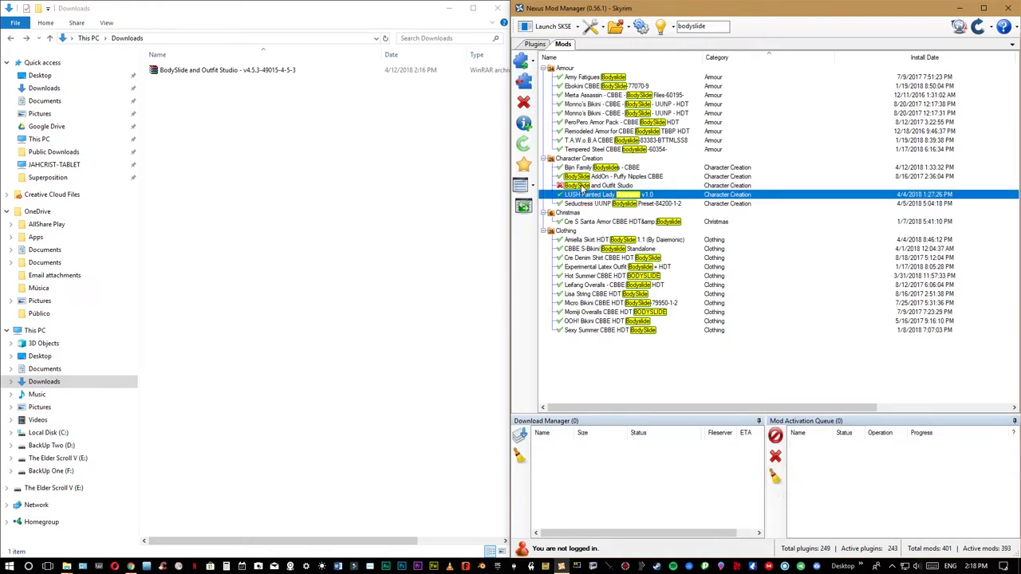
click(525, 102)
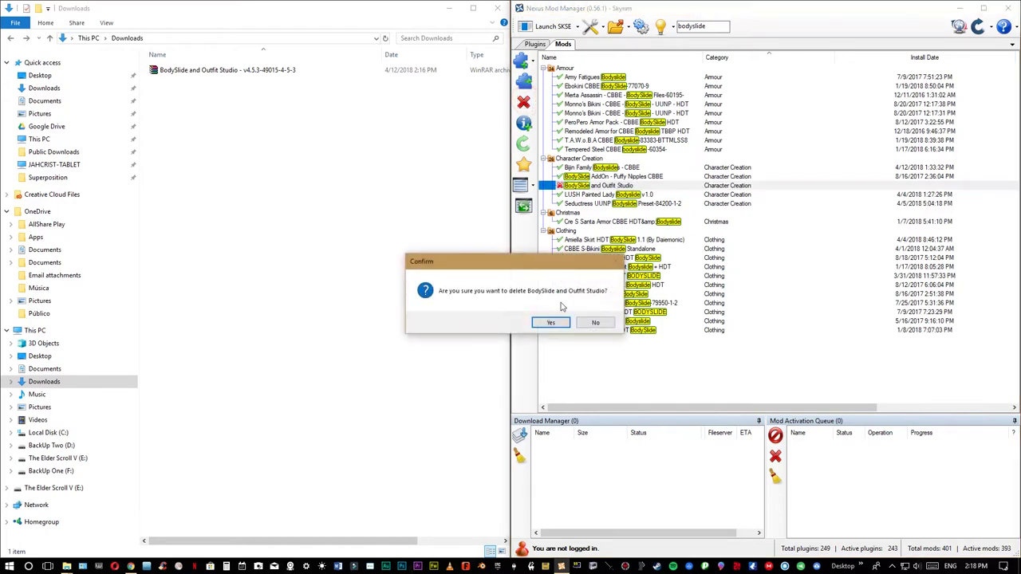
click(550, 322)
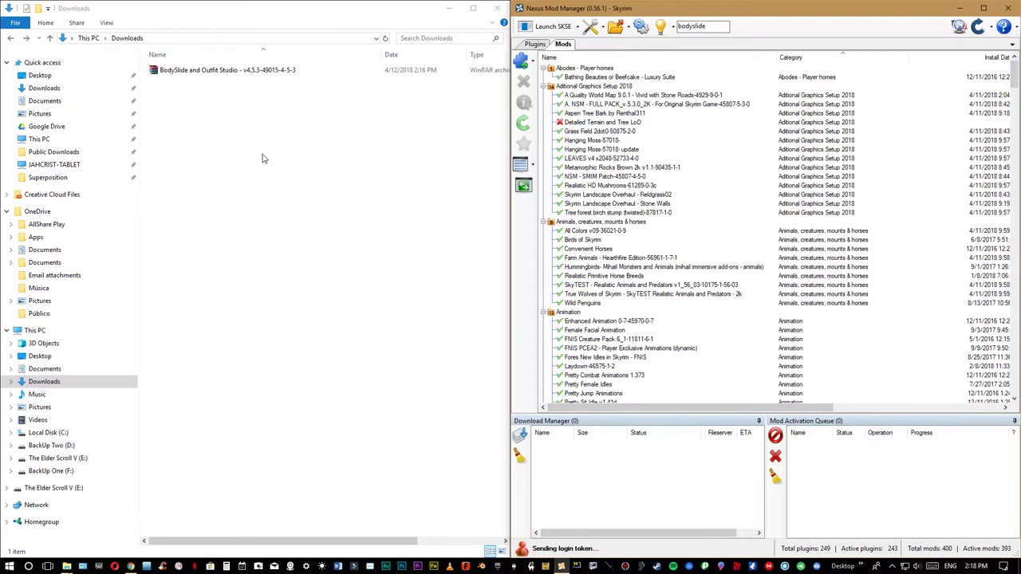
Add the downloaded archive BodySlide and Outfit Studio - v4.5.3-49015-4-5-3 to the mod manager's list
click(241, 105)
click(226, 73)
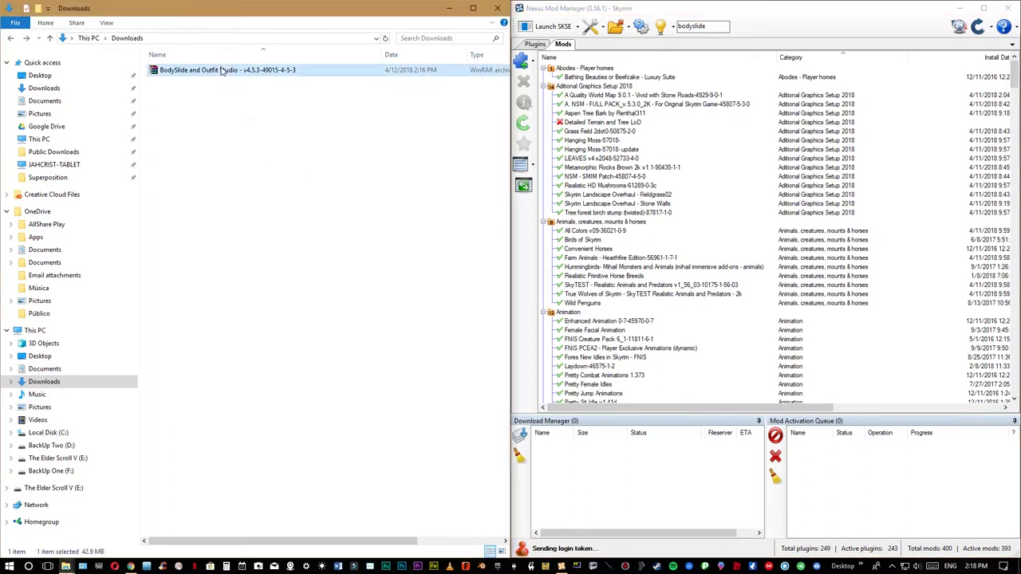
drag(222, 70, 595, 189)
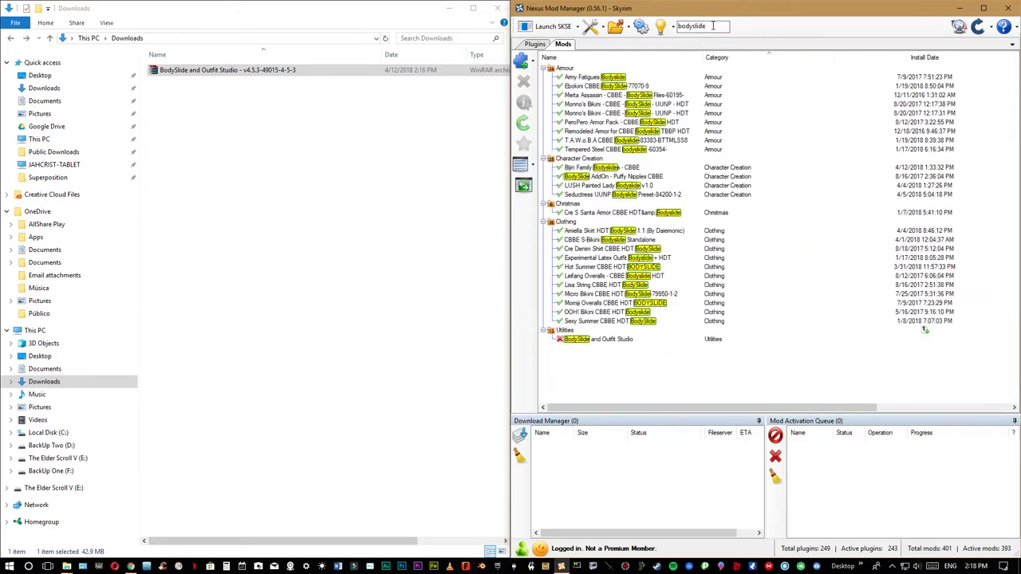
Activate the newly added BodySlide and Outfit Studio mod under Utilities
click(607, 342)
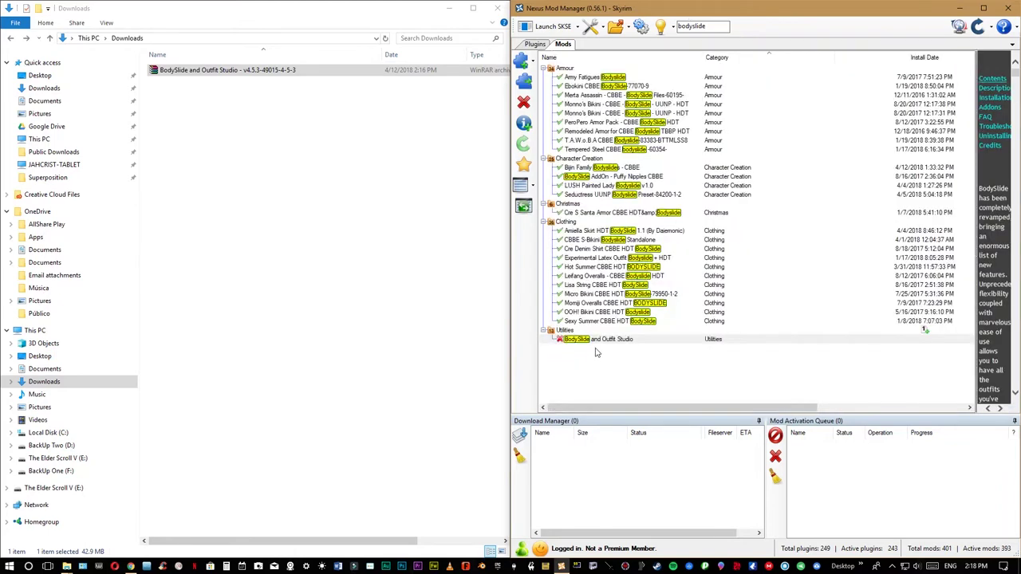
double_click(594, 343)
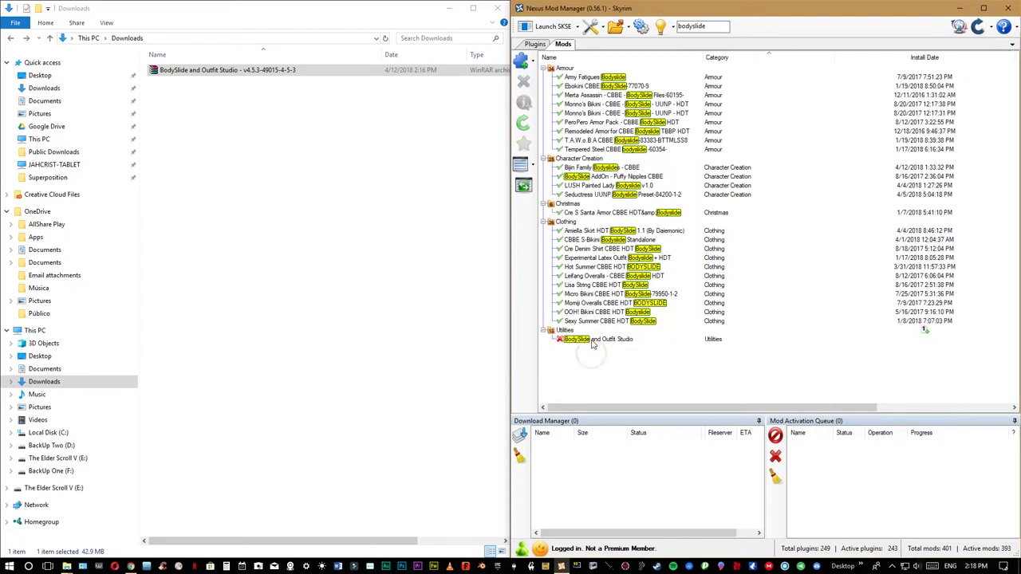
click(594, 343)
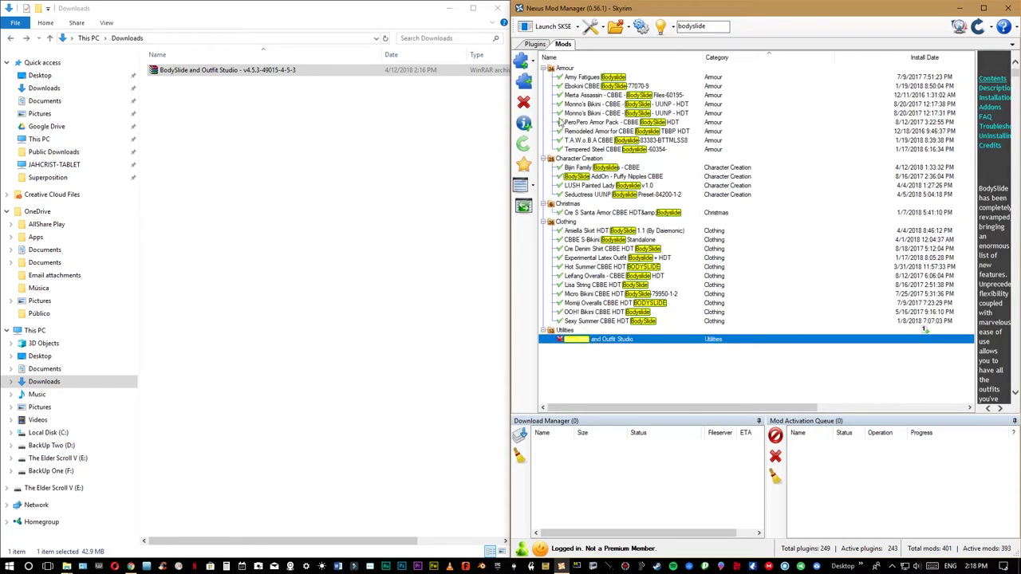
click(523, 81)
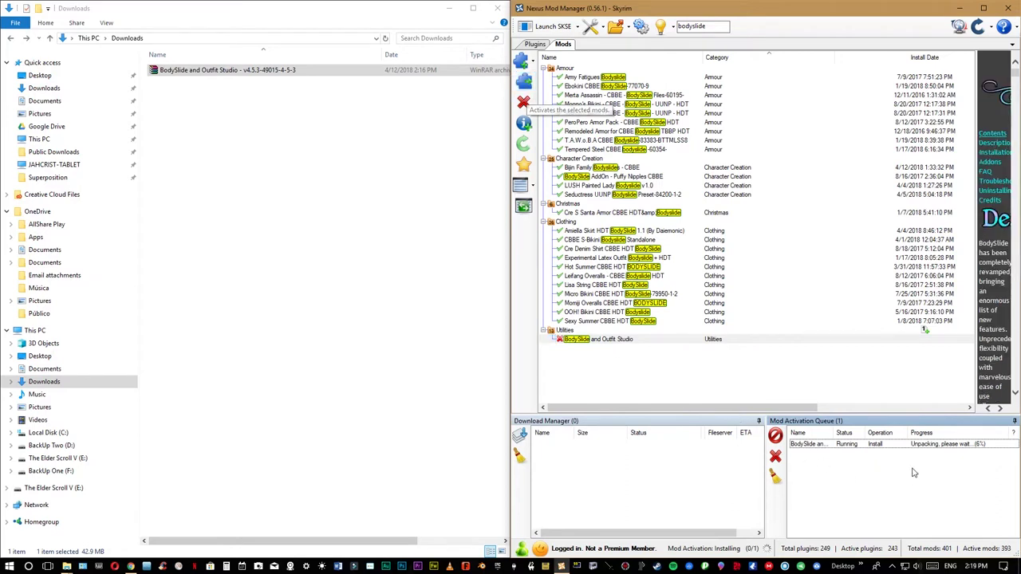
click(927, 443)
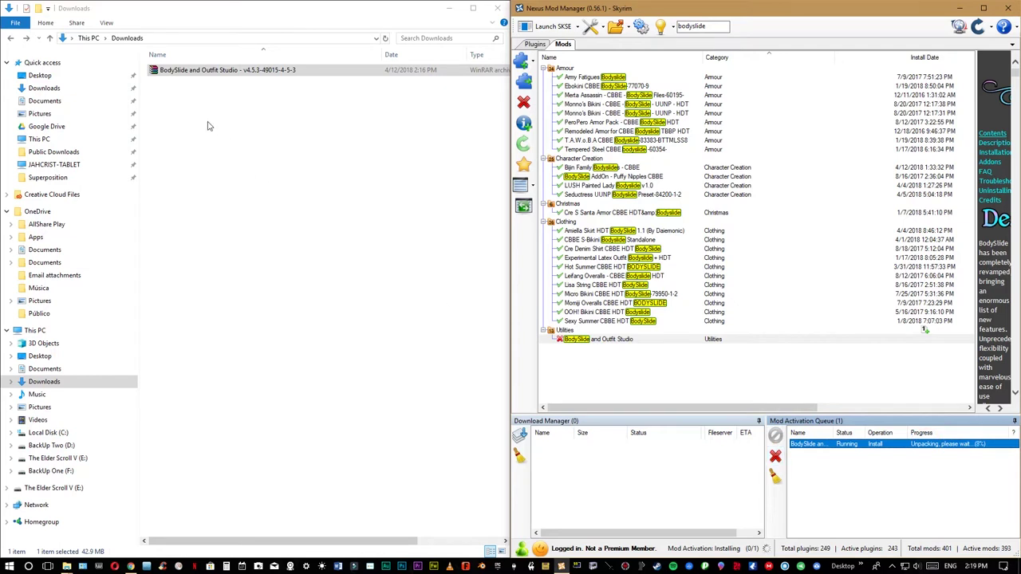
Extract the BodySlide and Outfit Studio v4.5.3 archive directly into the Downloads folder
click(222, 94)
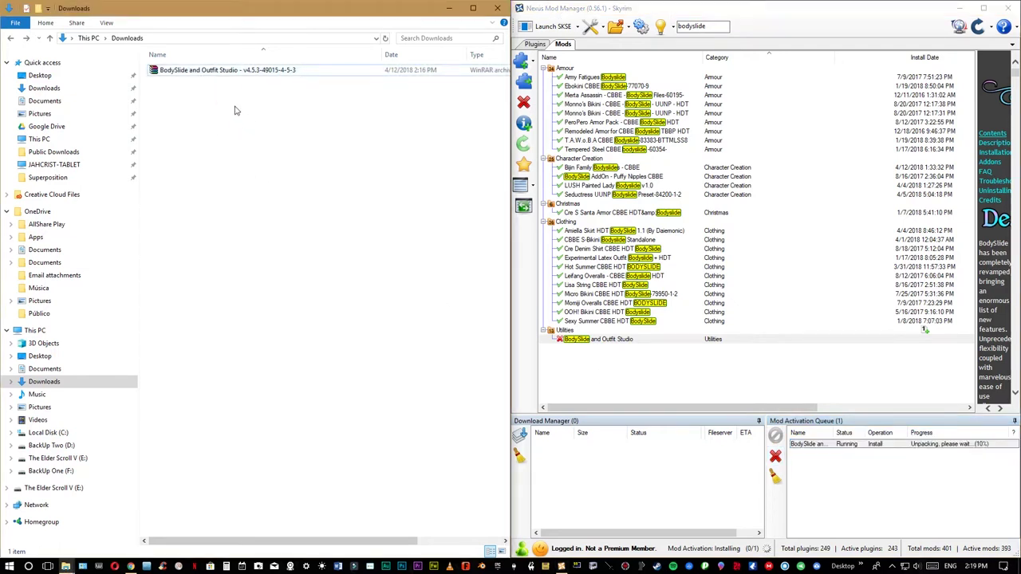
right_click(229, 70)
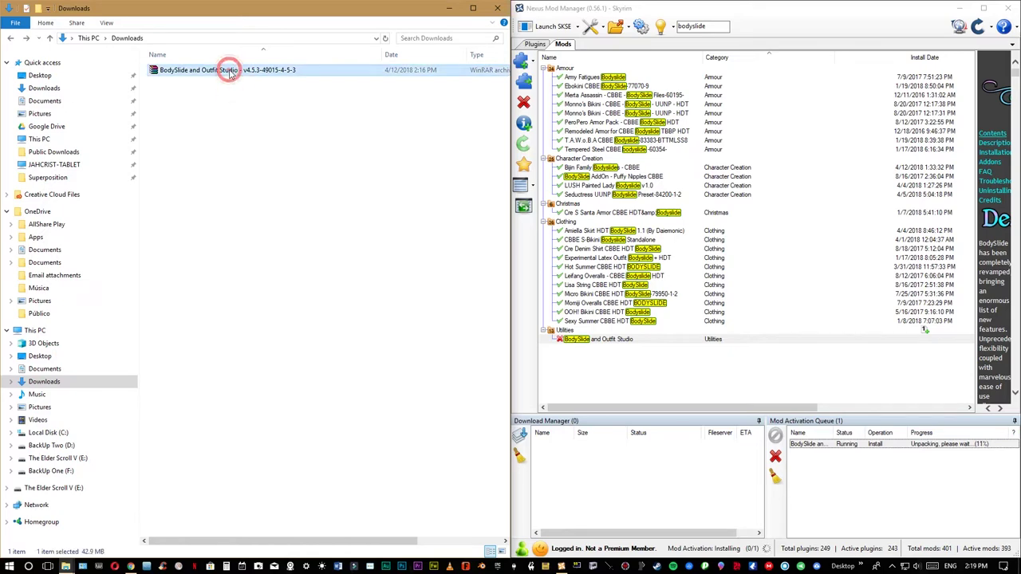
click(264, 113)
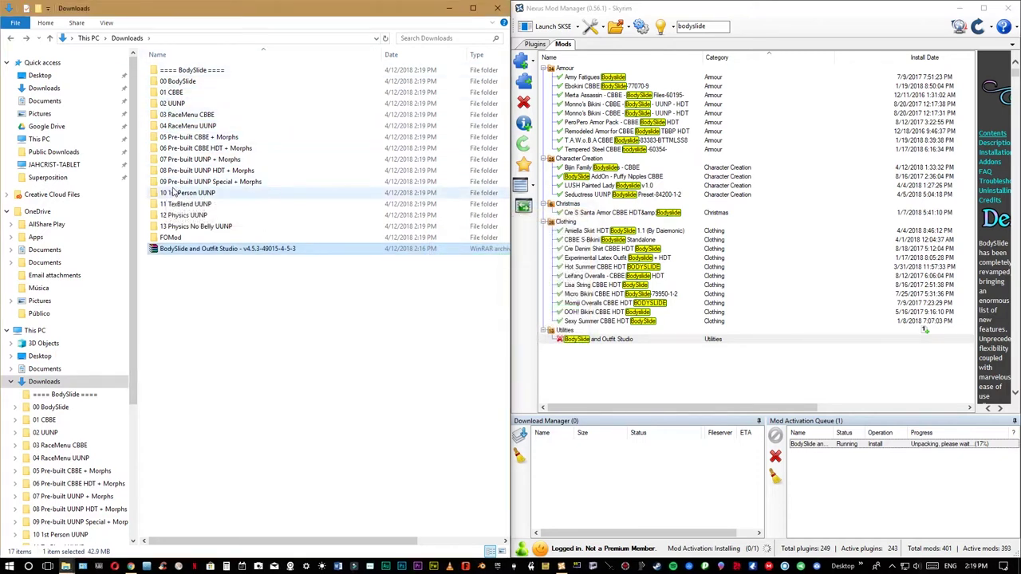
Open the Skyrim game folder from the mod manager and place its window beside the Downloads window
click(659, 11)
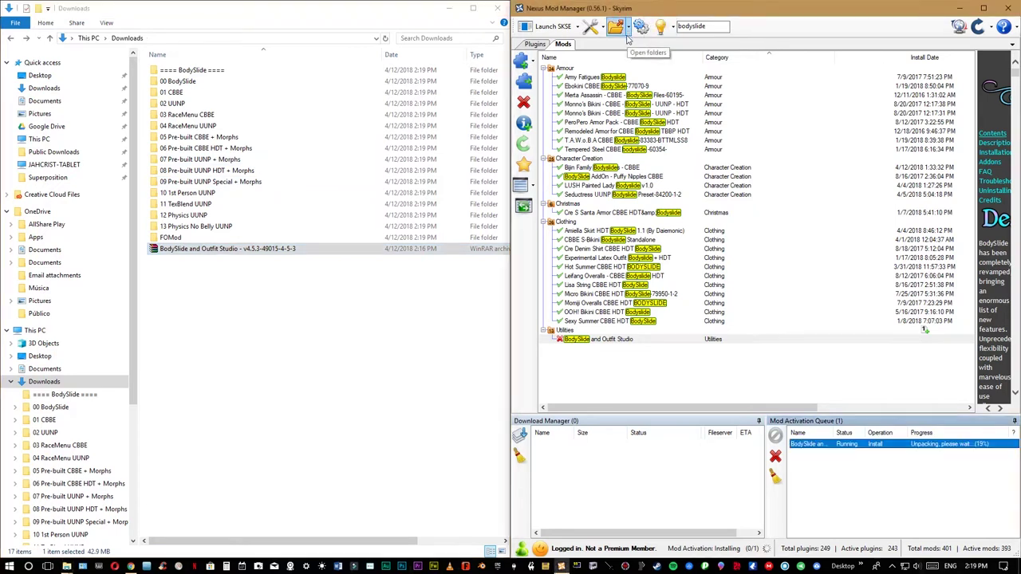
click(629, 30)
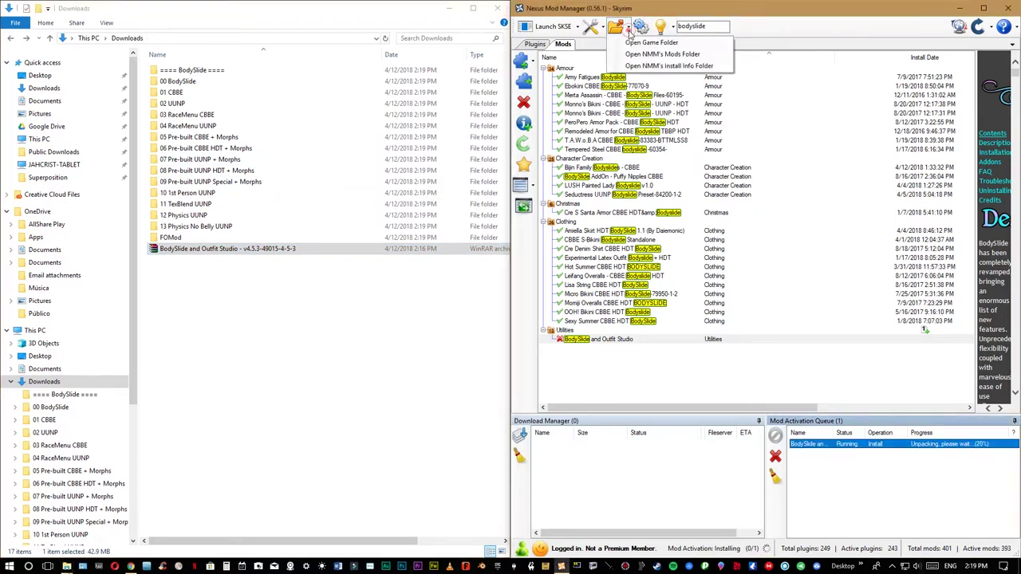
click(636, 43)
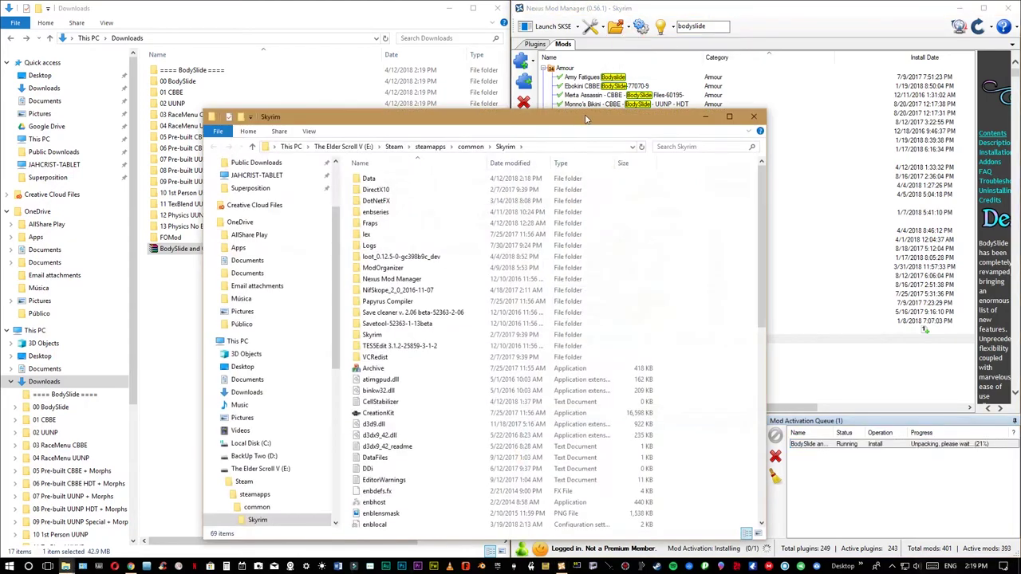
key(super+Right)
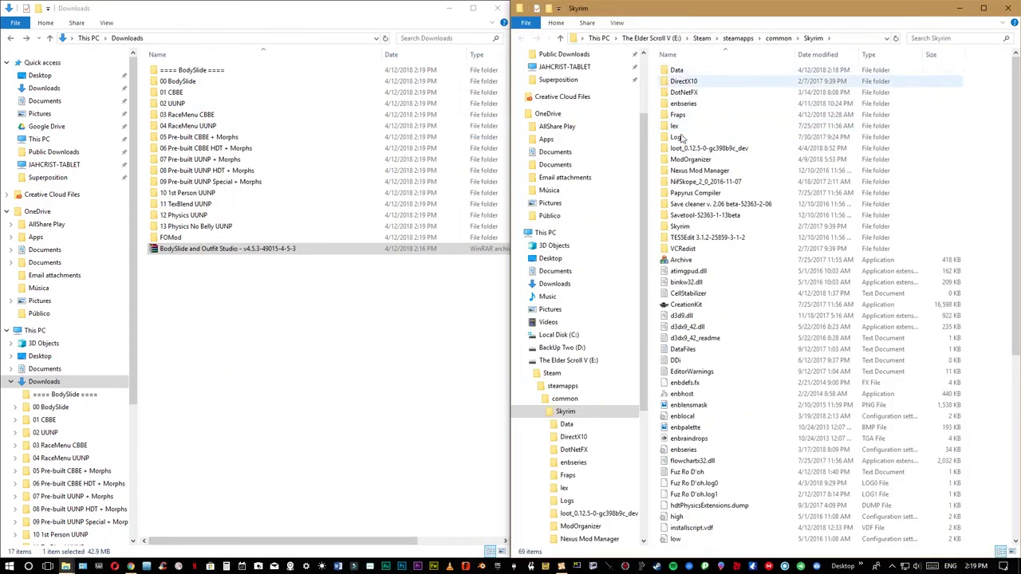
Open the CalienteTools folder inside the Skyrim Data folder
double_click(680, 72)
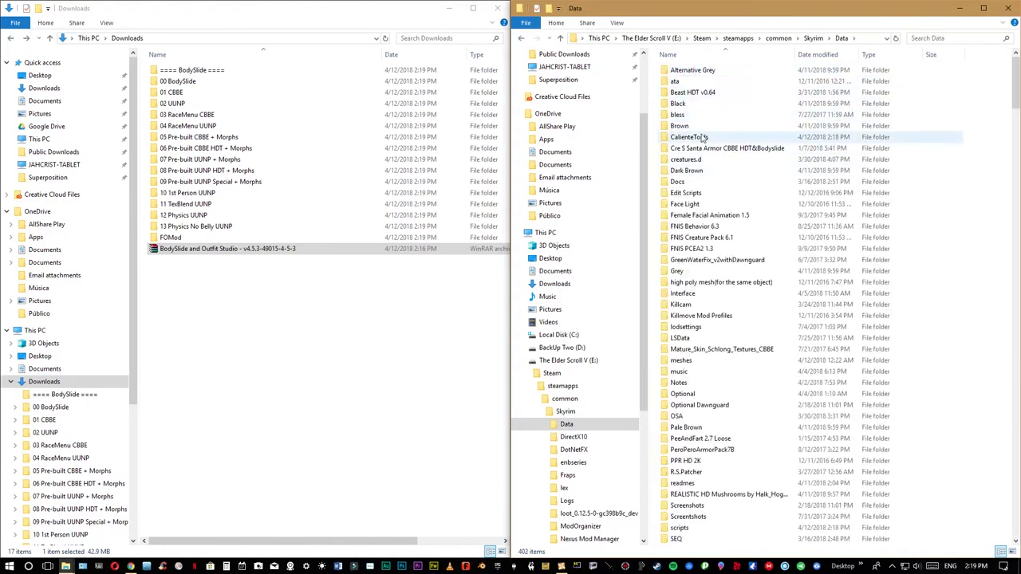
click(699, 139)
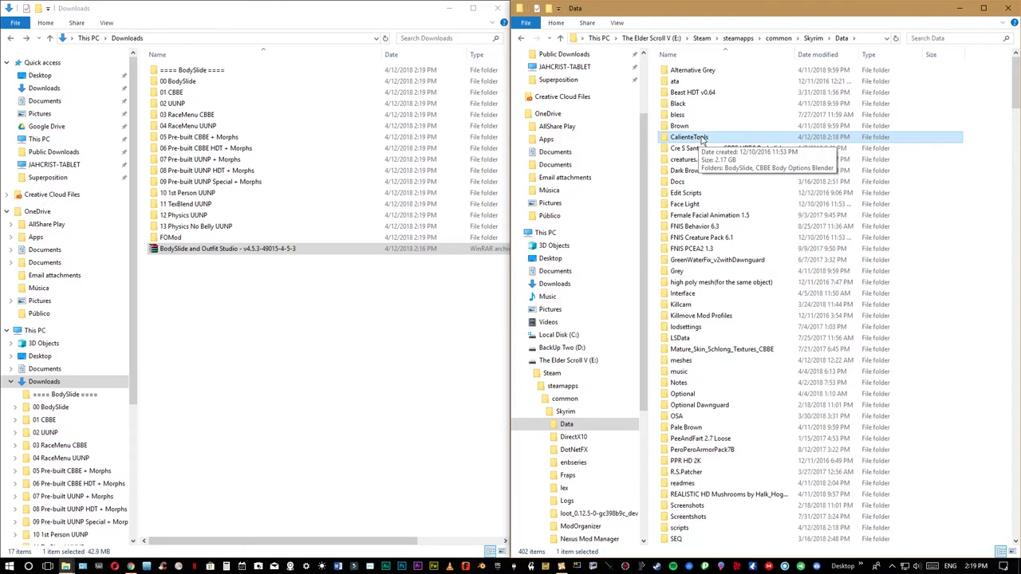
double_click(697, 141)
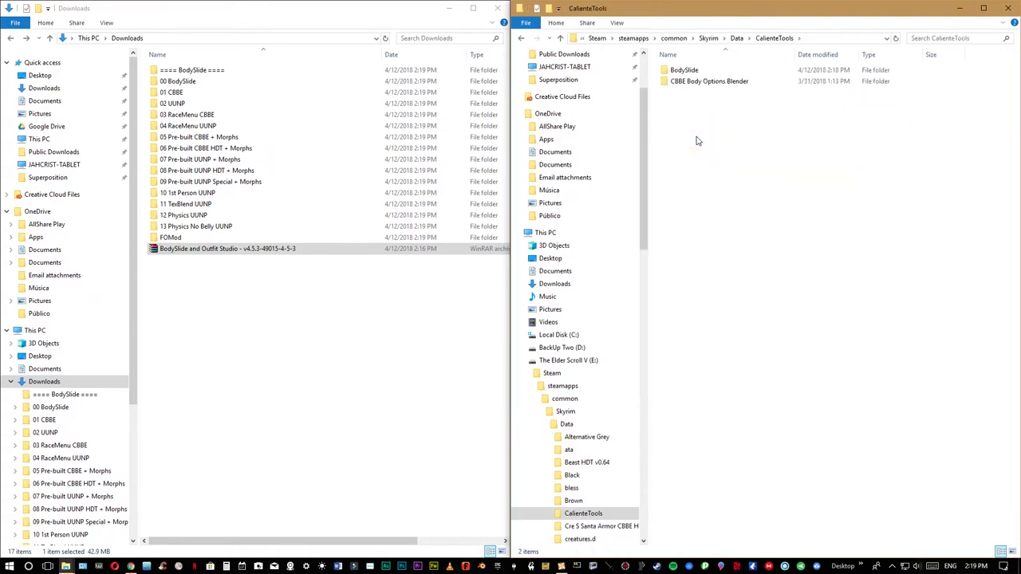
Examine the BodySlide folder and its SliderPresets subfolder, and return to the CalienteTools folder
double_click(688, 71)
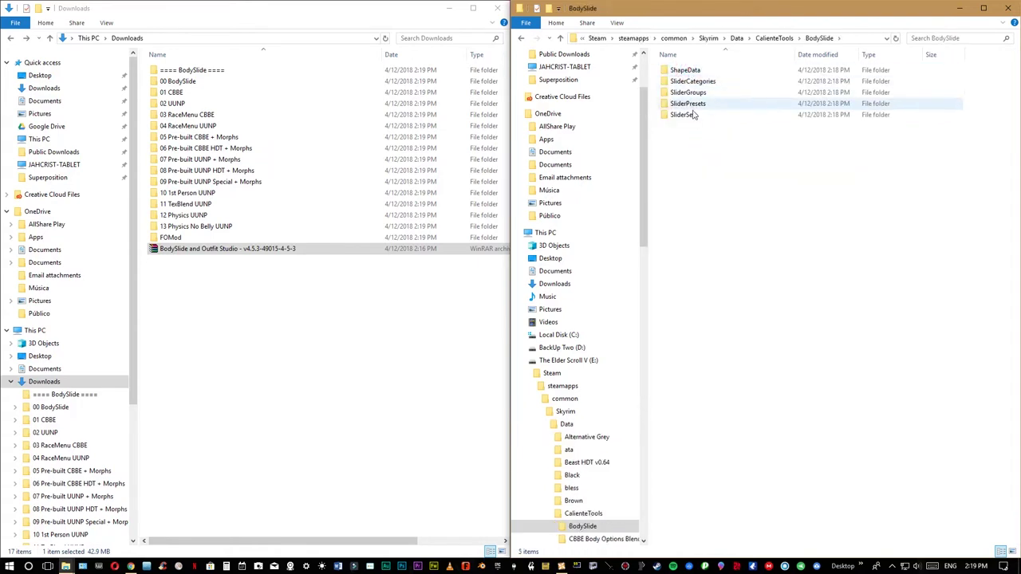
double_click(688, 103)
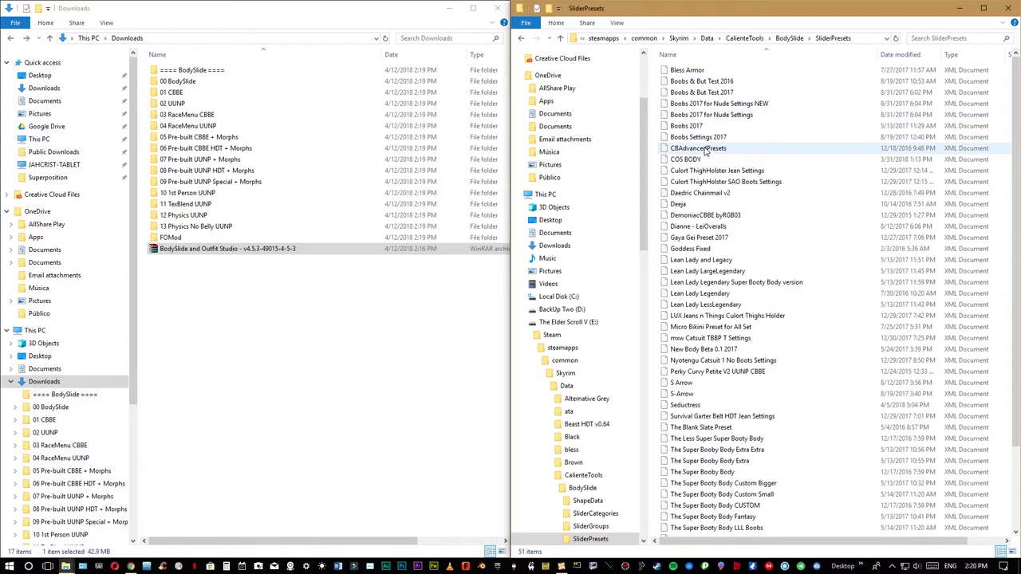
key(BackSpace)
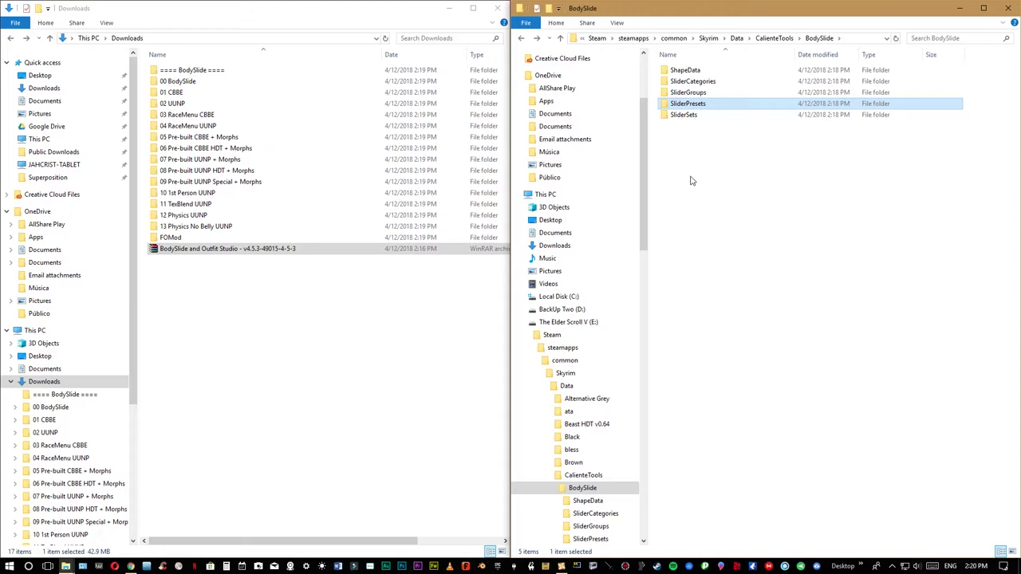
key(BackSpace)
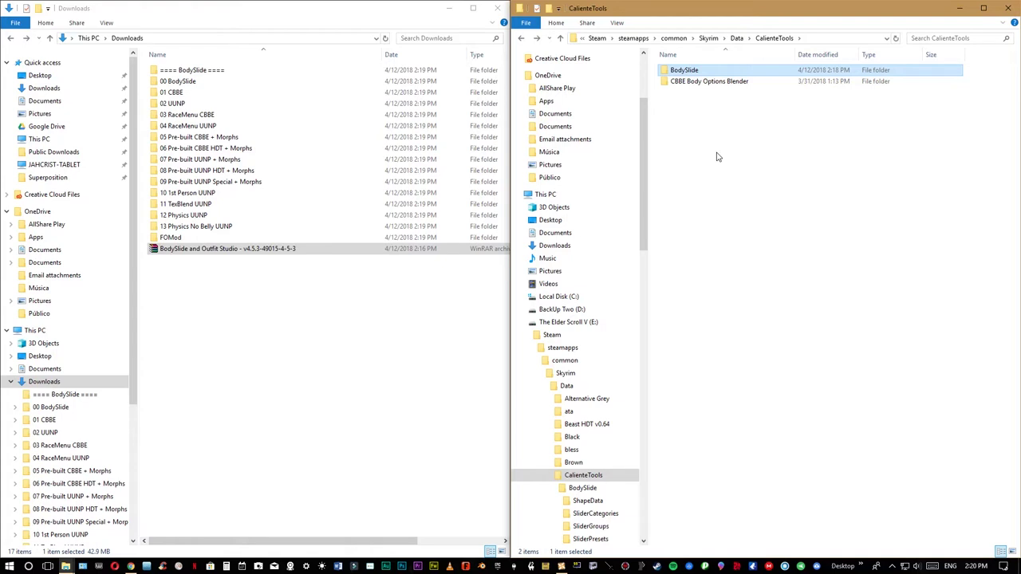
Examine the SliderPresets folder inside CalienteTools' BodySlide folder and return to the Skyrim Data folder
double_click(700, 72)
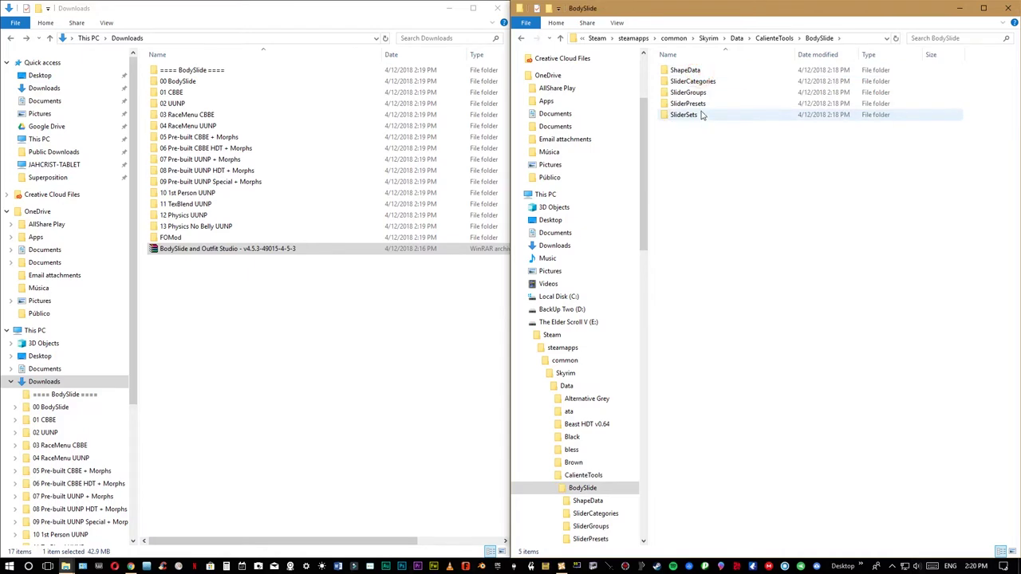
double_click(700, 103)
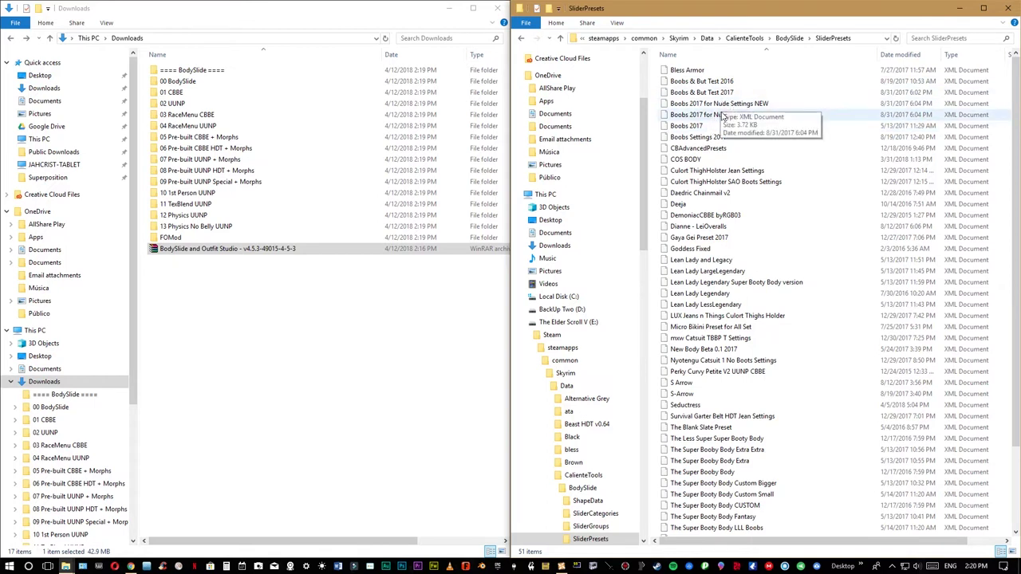
key(BackSpace)
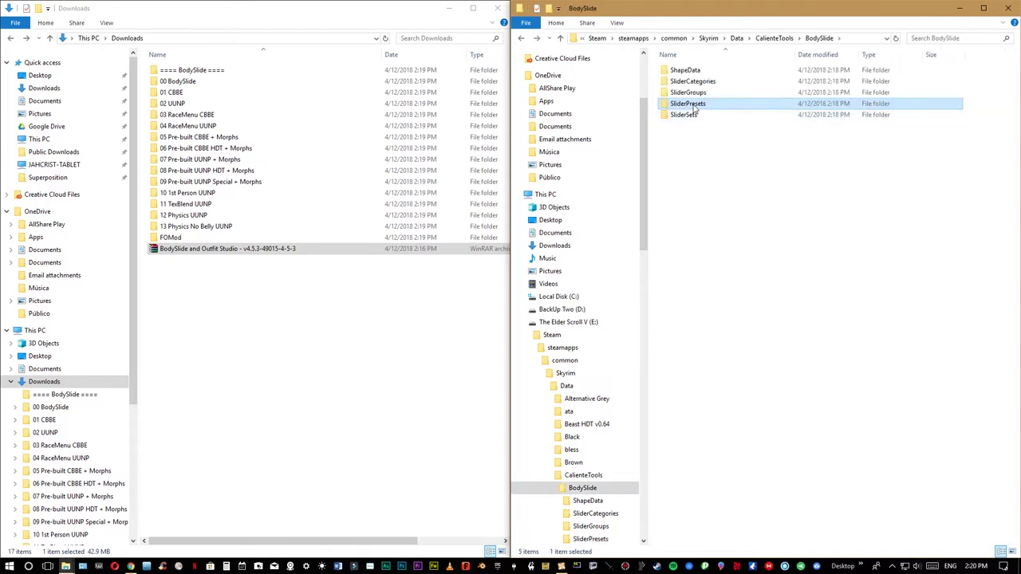
key(BackSpace)
key(BackSpace)
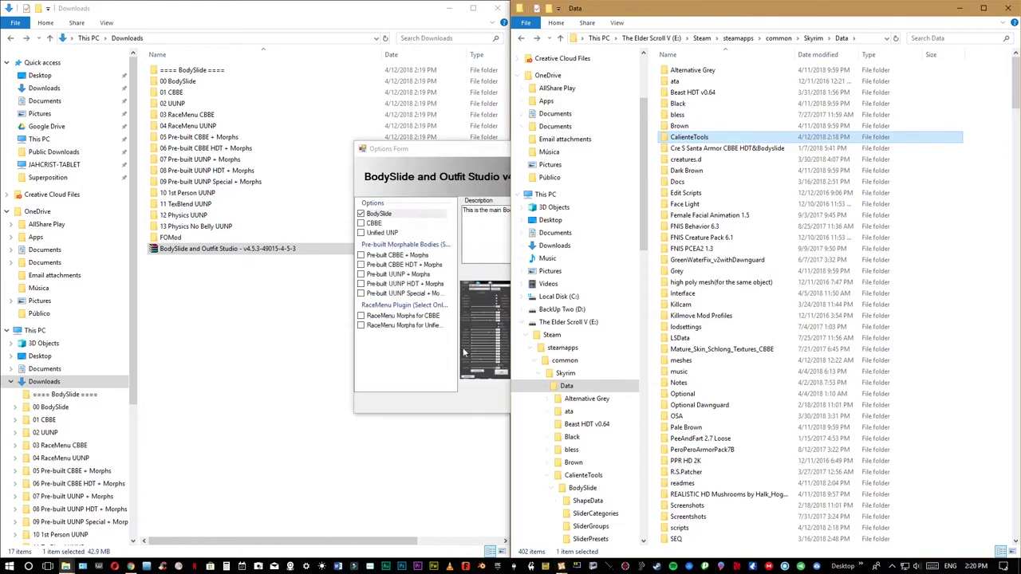
Bring the BodySlide and Outfit Studio v4.5.3 options form forward and place it over the Downloads window, clear of the Data window
click(475, 397)
drag(543, 151, 337, 277)
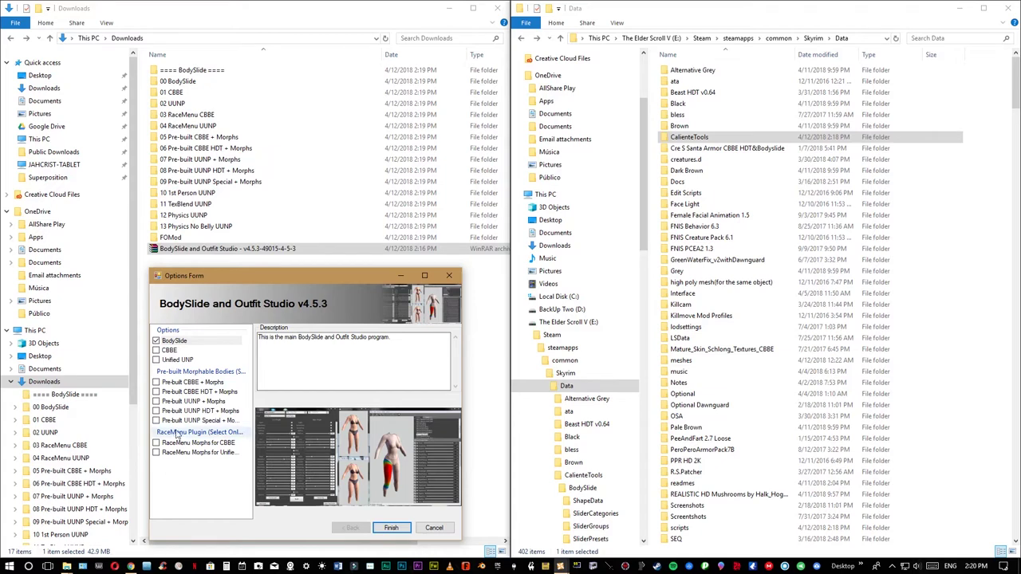
Open CalienteTools\BodySlide in the extracted 00 BodySlide folder and in the Skyrim Data folder to compare their contents
double_click(177, 81)
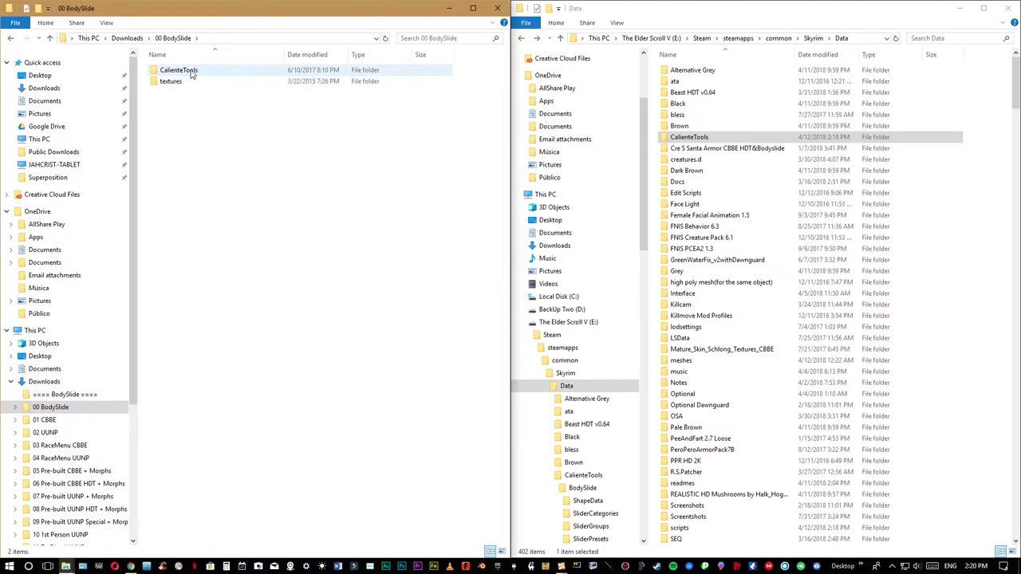
double_click(185, 71)
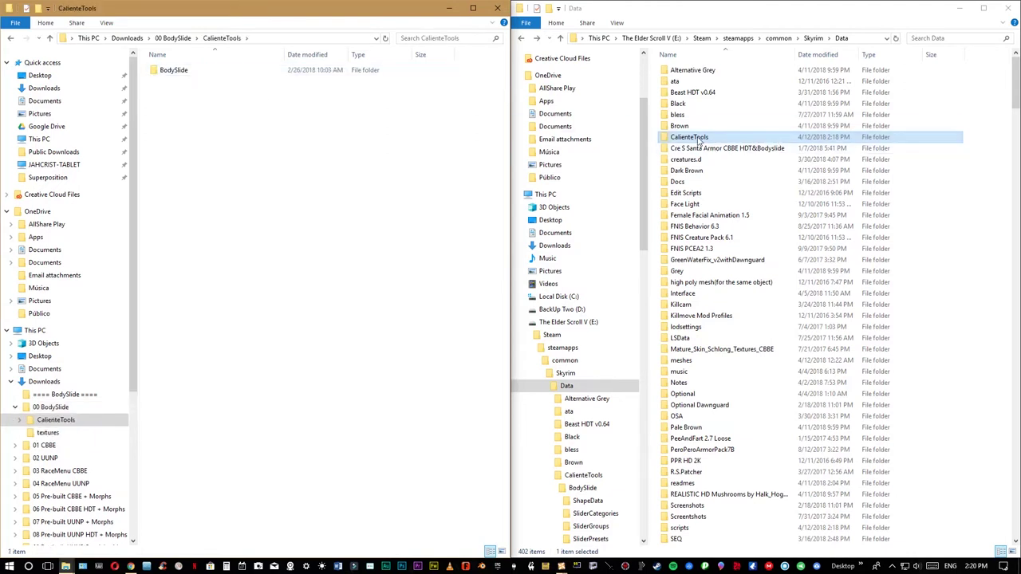
double_click(690, 138)
double_click(687, 71)
double_click(177, 72)
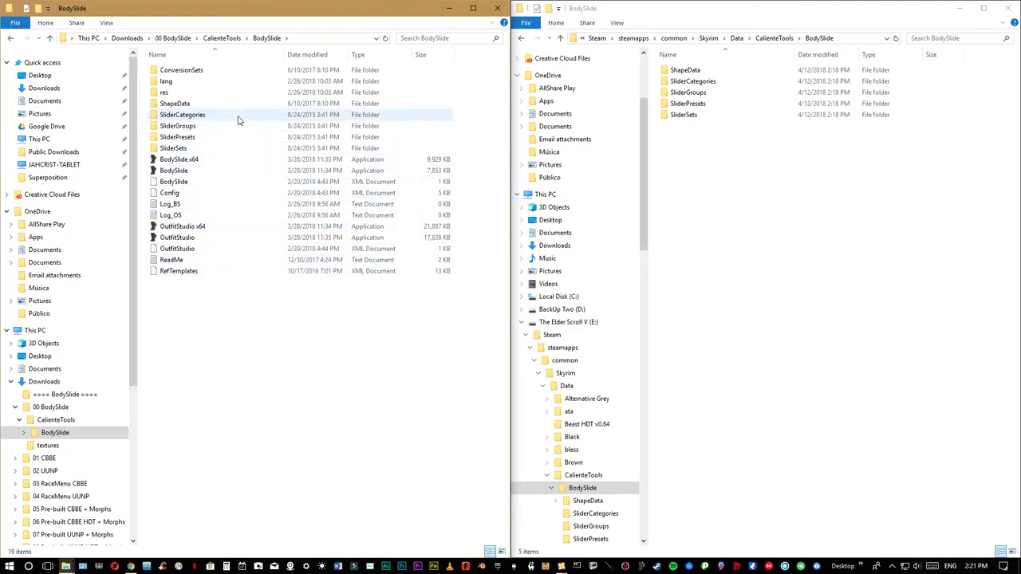
Return the Skyrim window to the CalienteTools folder and the other window to Downloads
key(BackSpace)
click(736, 143)
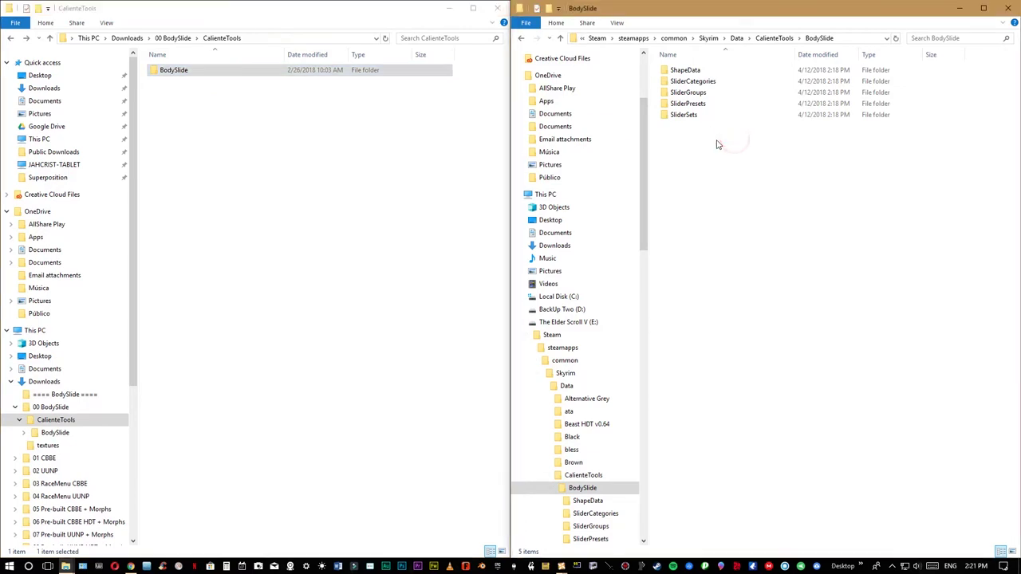
key(BackSpace)
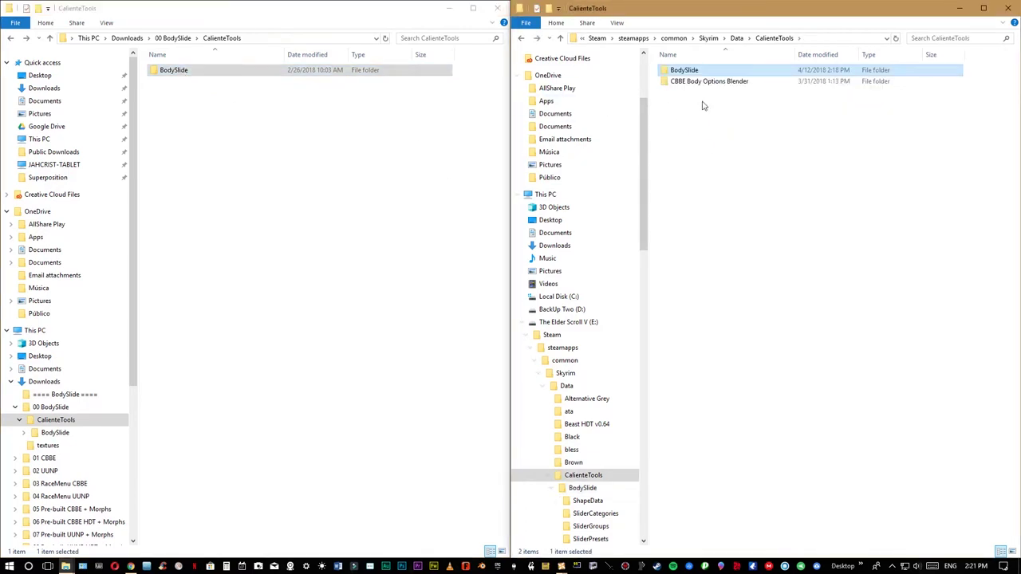
click(343, 176)
key(BackSpace)
key(BackSpace)
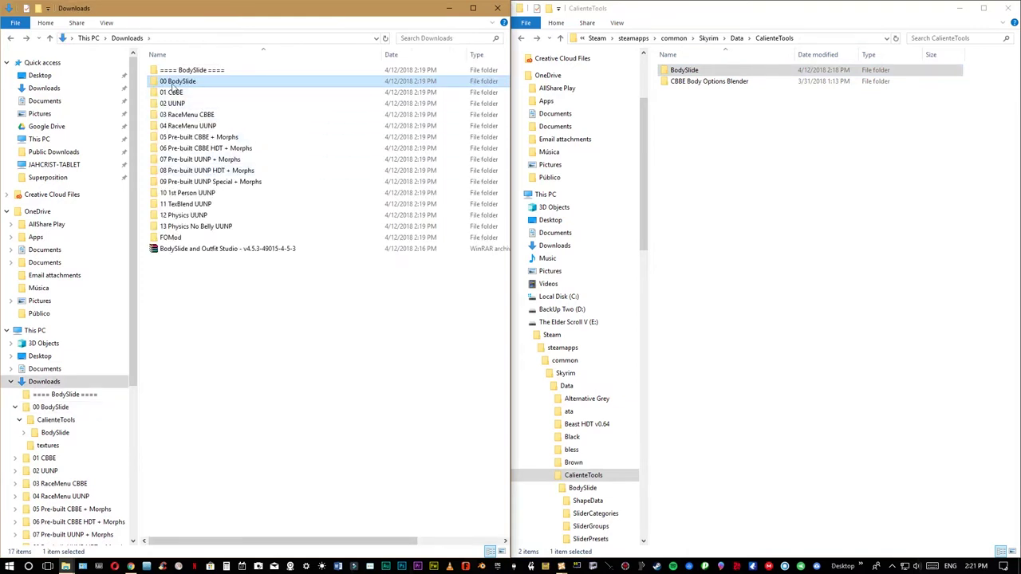
Check the textures folder inside the extracted 00 BodySlide folder and return to Downloads
double_click(184, 85)
double_click(180, 85)
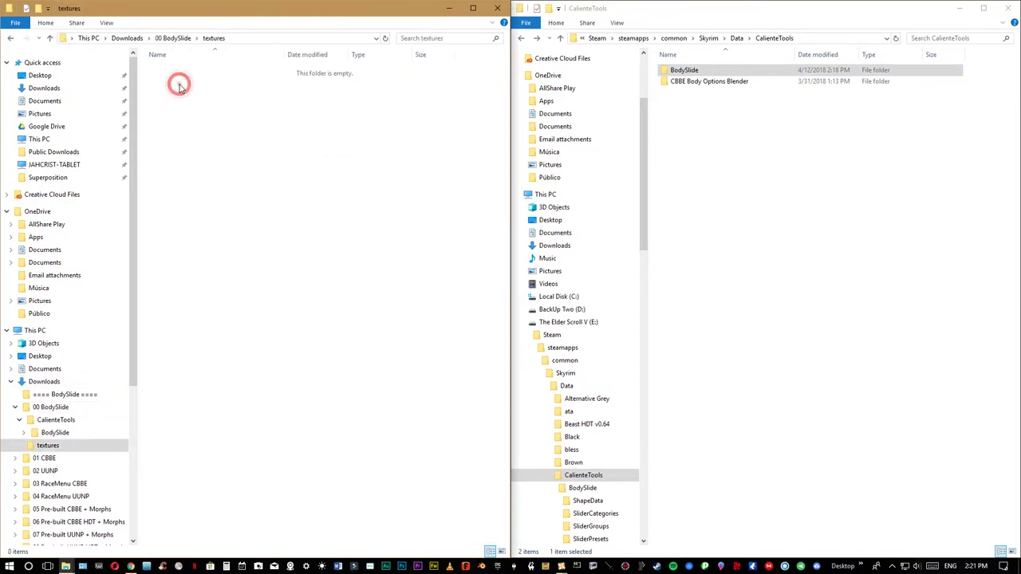
key(BackSpace)
click(208, 93)
key(BackSpace)
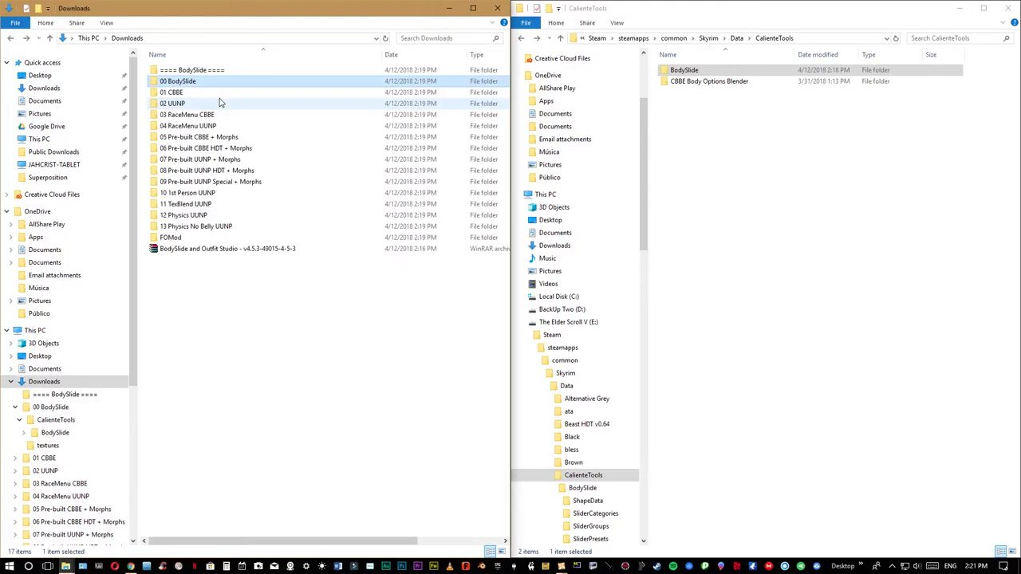
Compare the contents of the extracted 01 CBBE folder with the Skyrim Data folder and return to Downloads
double_click(172, 93)
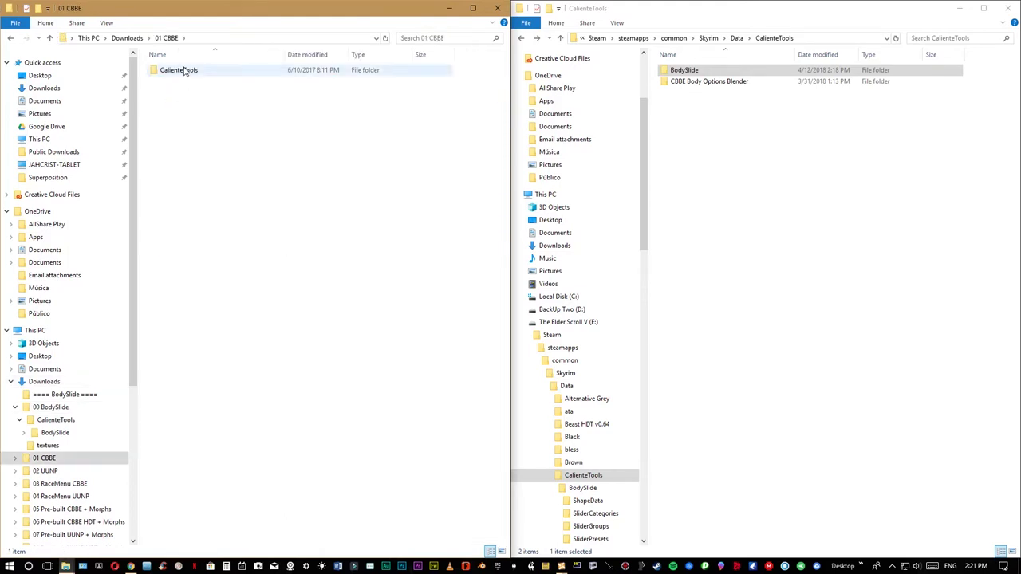
click(692, 75)
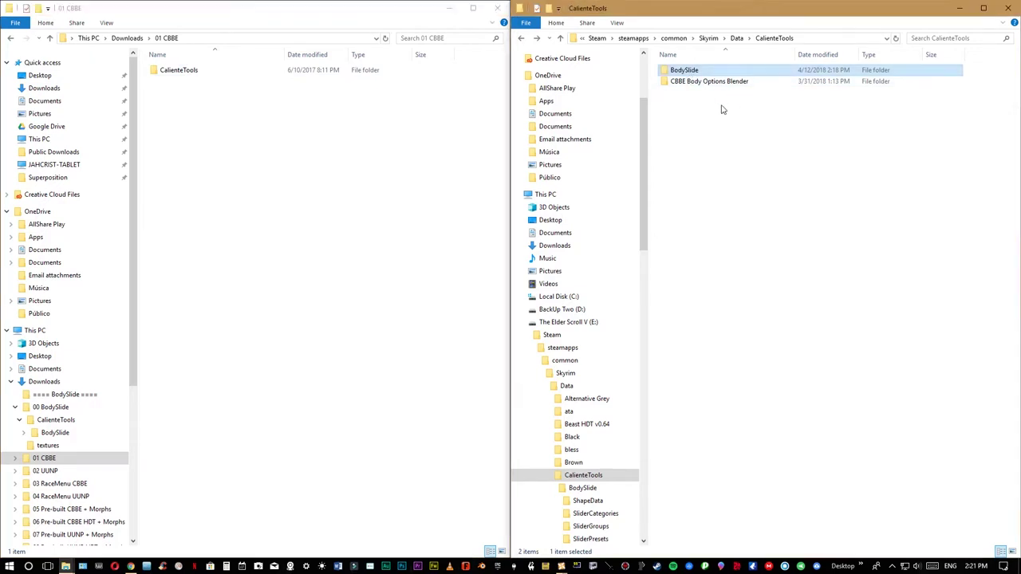
key(alt+Up)
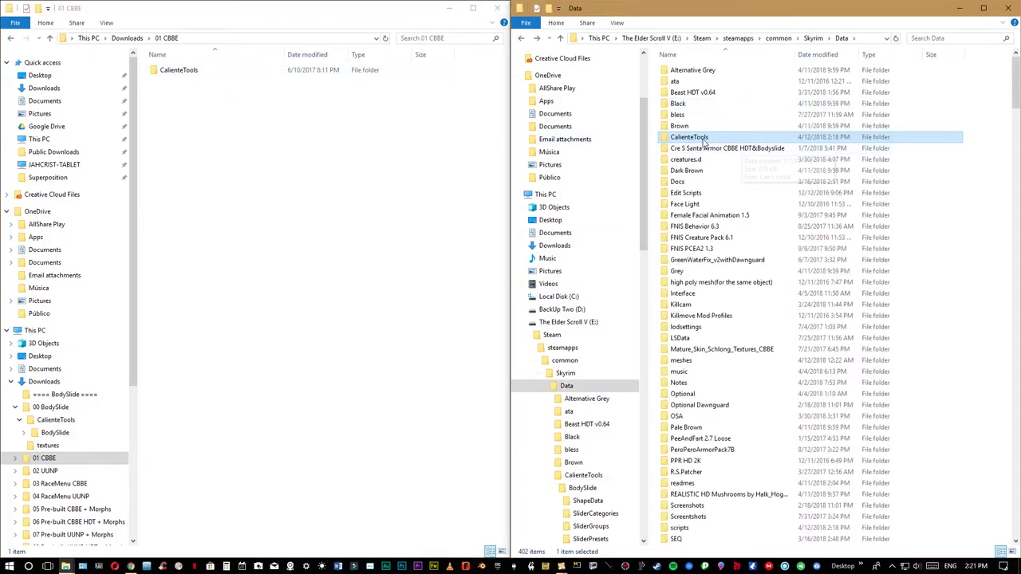
click(190, 114)
key(alt+Up)
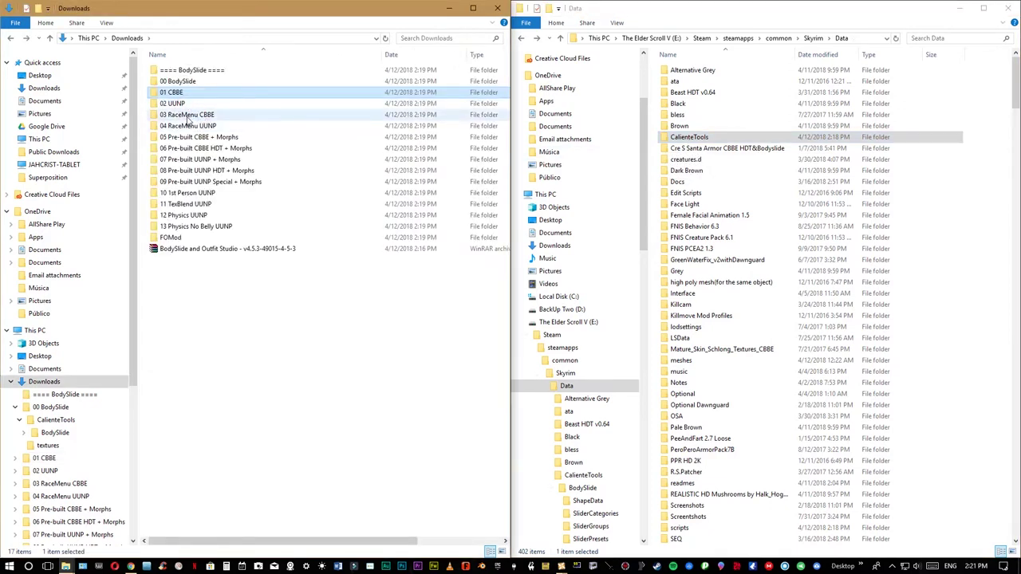
Open Scripts\Source in the extracted 03 RaceMenu CBBE folder and the matching scripts\source folder in Skyrim's Data
double_click(188, 117)
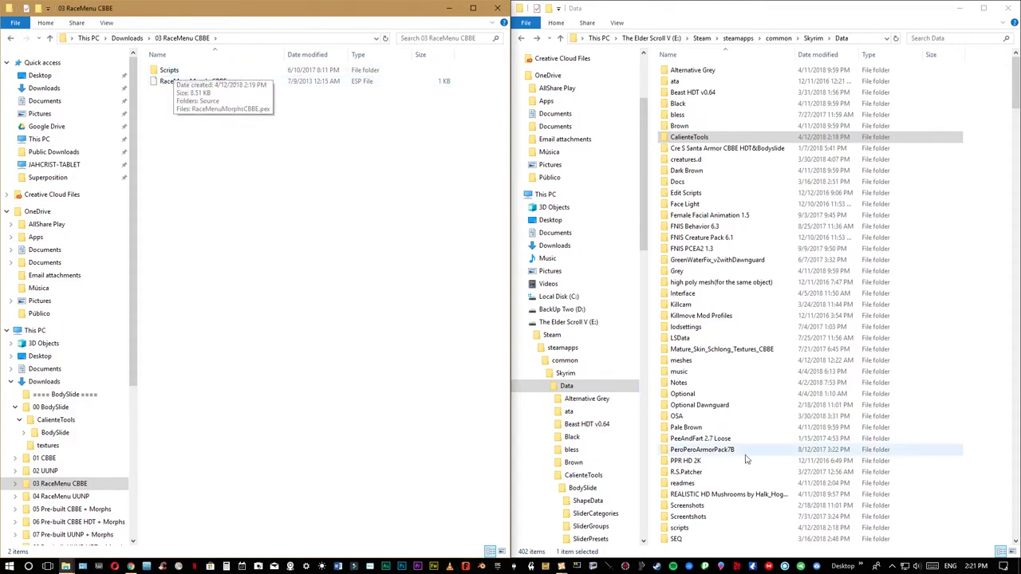
scroll(749, 488, down, 2)
double_click(690, 462)
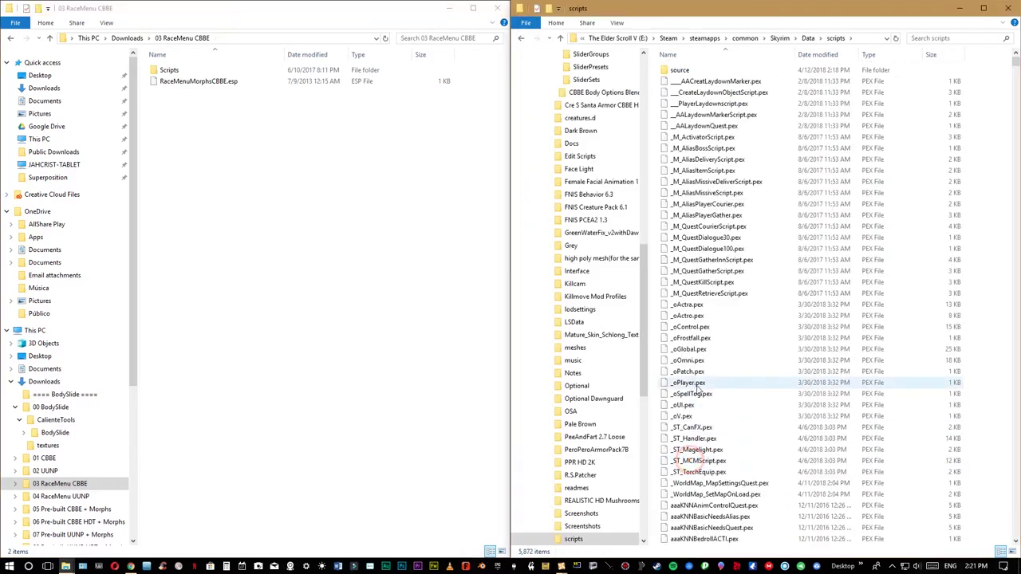
double_click(168, 71)
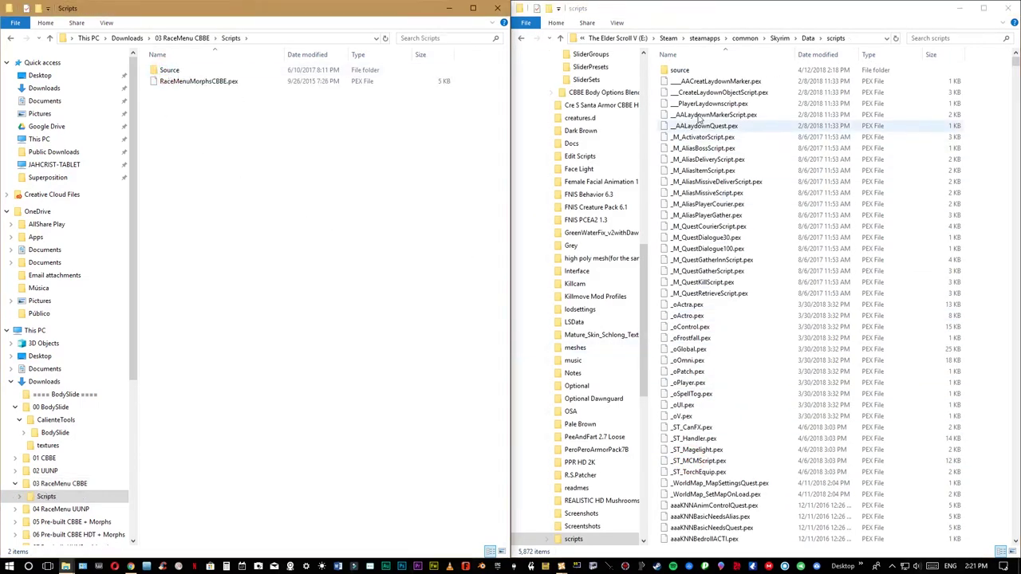
double_click(688, 72)
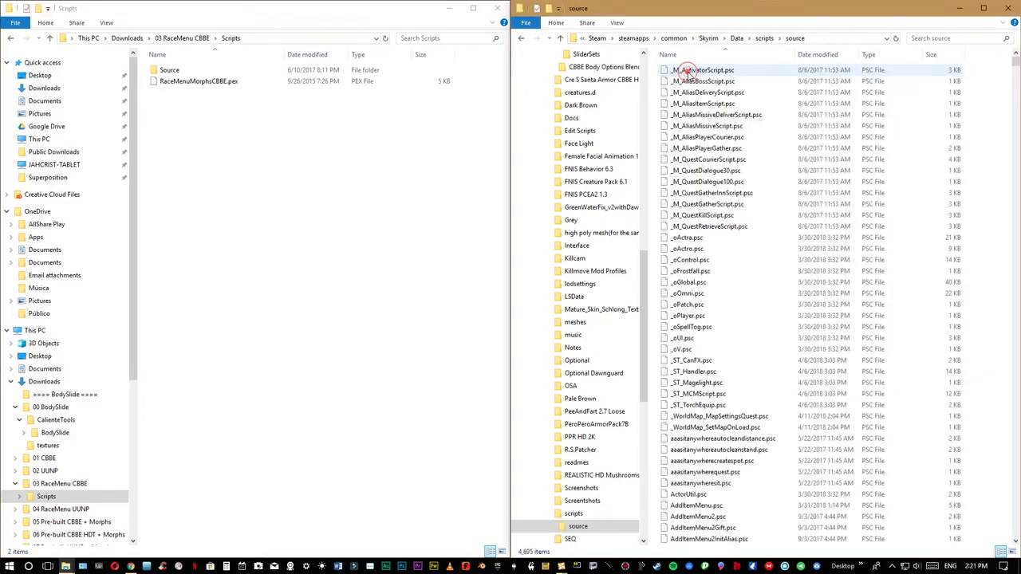
double_click(172, 74)
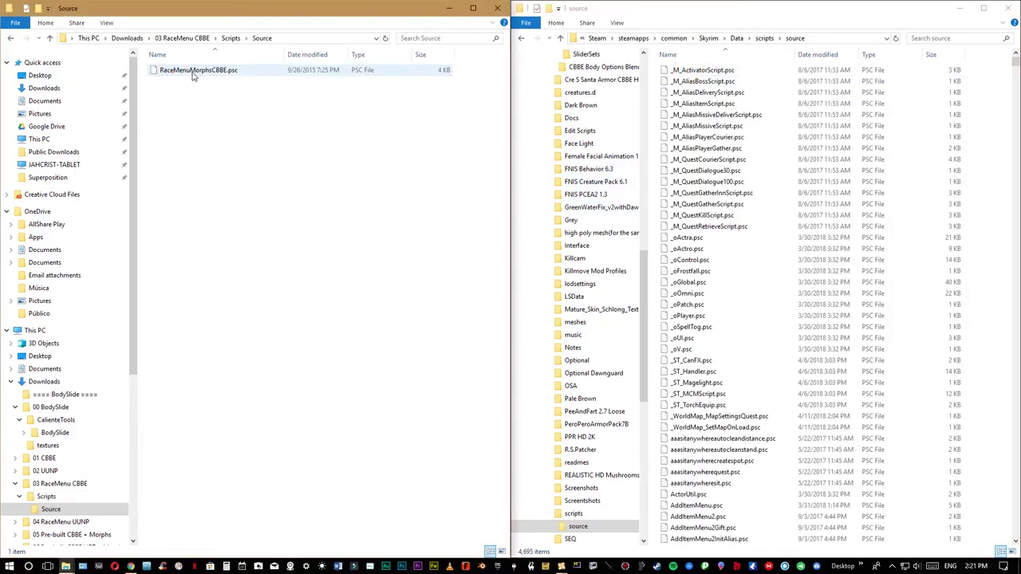
Go back up to the Skyrim Data folder and to the Scripts folder of 03 RaceMenu CBBE
click(811, 327)
key(alt+Up)
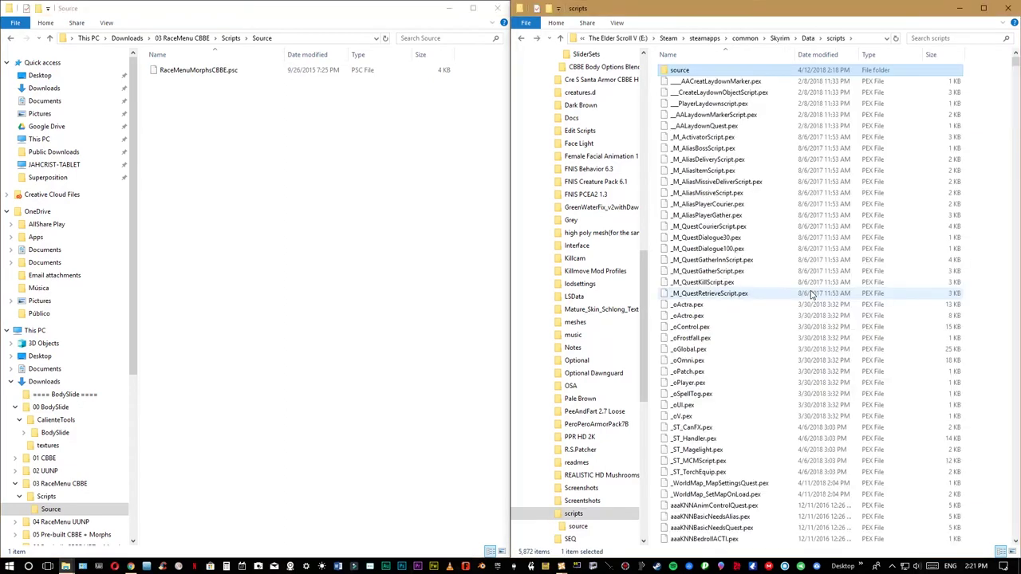
key(alt+Up)
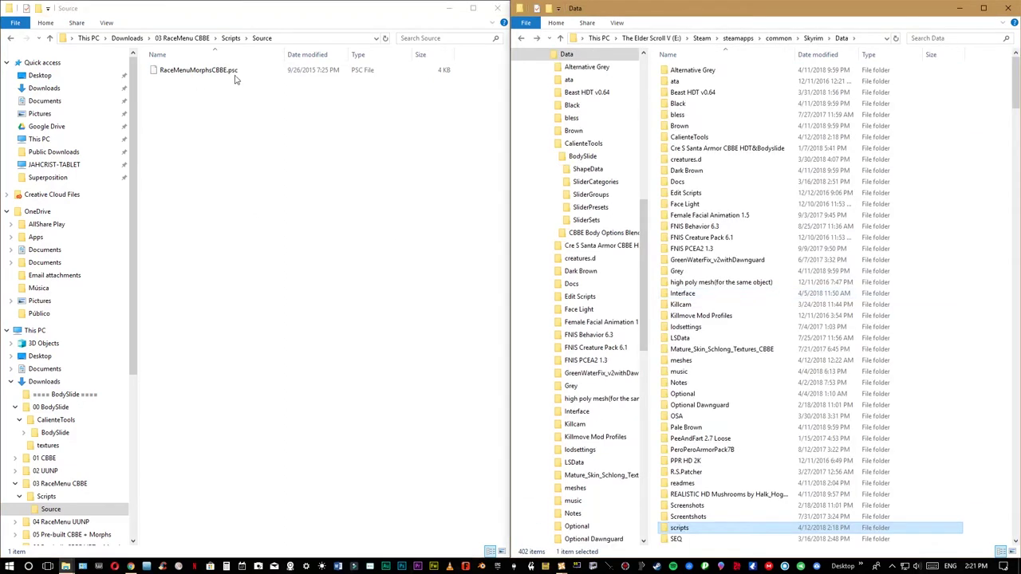
click(256, 127)
key(alt+Up)
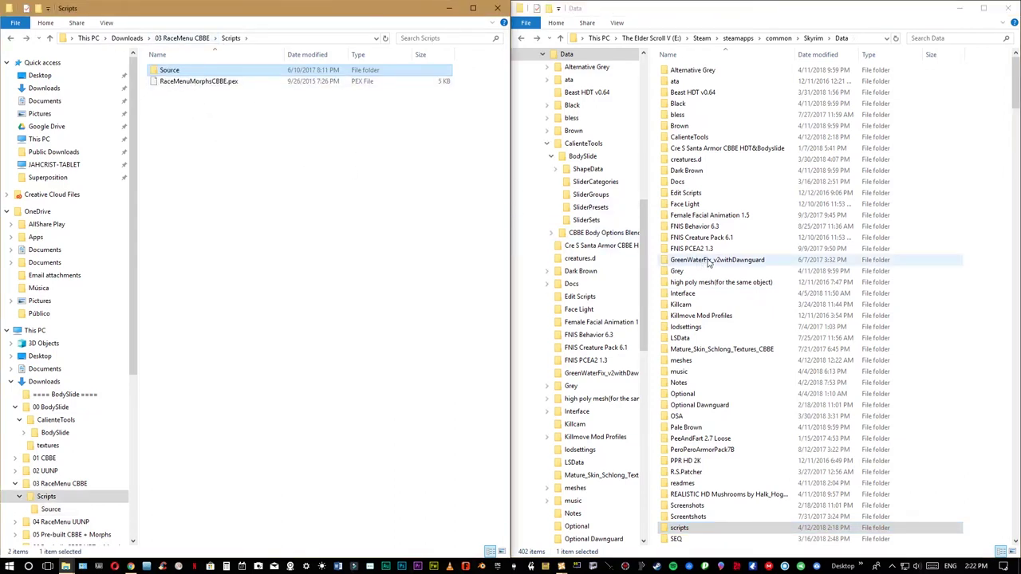
Revisit Skyrim's scripts folder, and return one window to Data and the other to Downloads
double_click(687, 529)
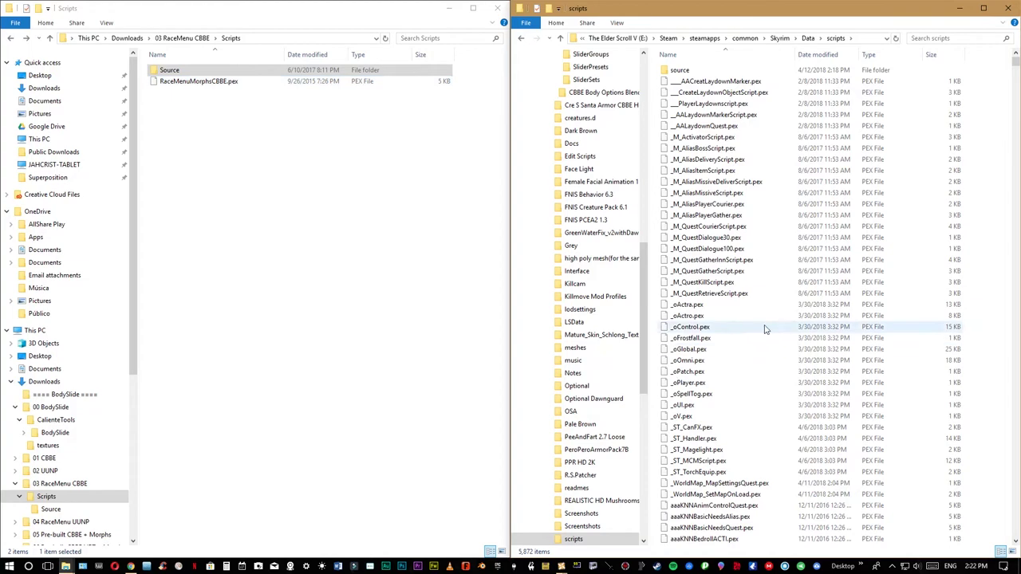
key(alt+Up)
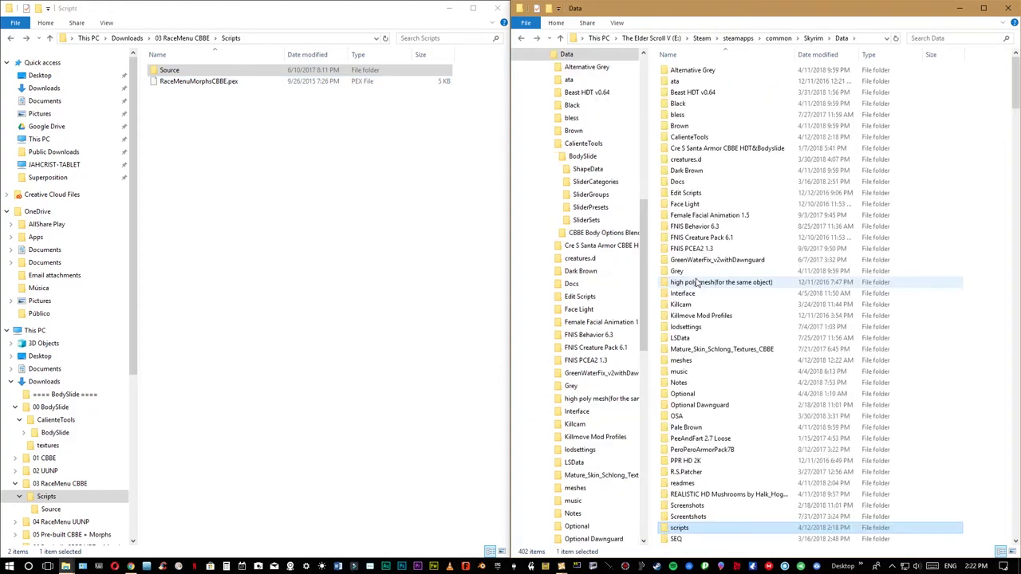
key(alt+Up)
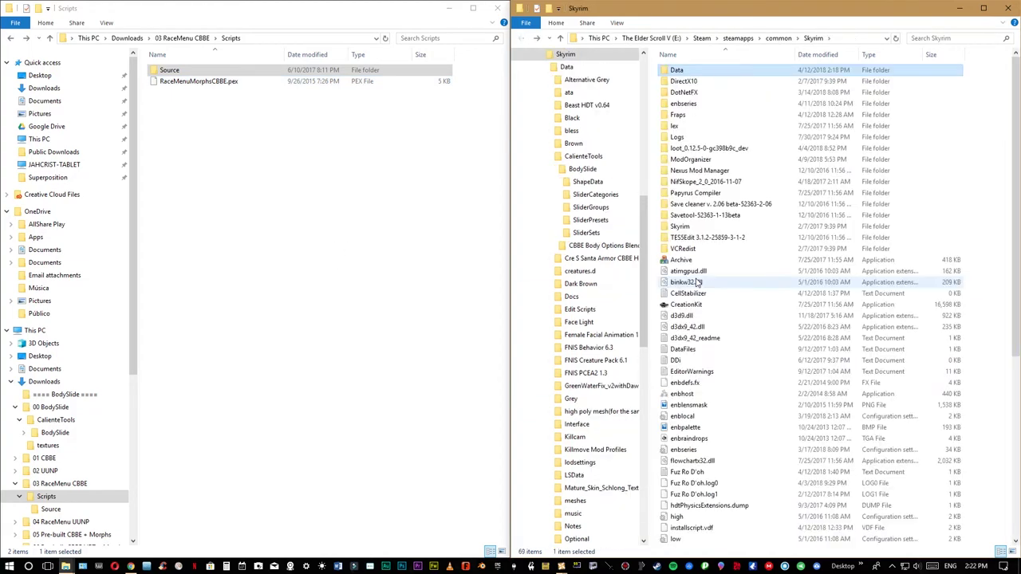
double_click(676, 70)
key(alt+Up)
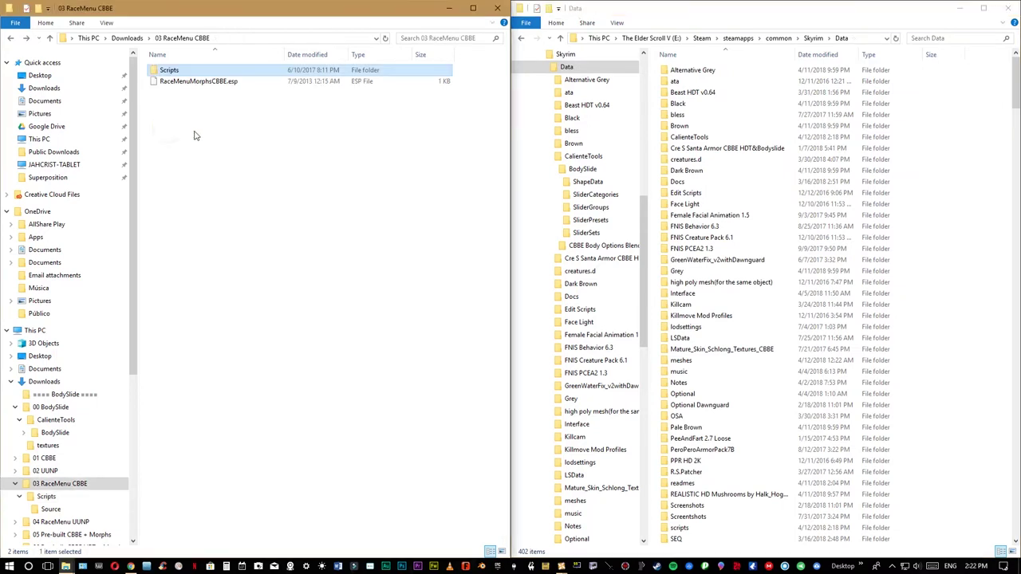
key(alt+Up)
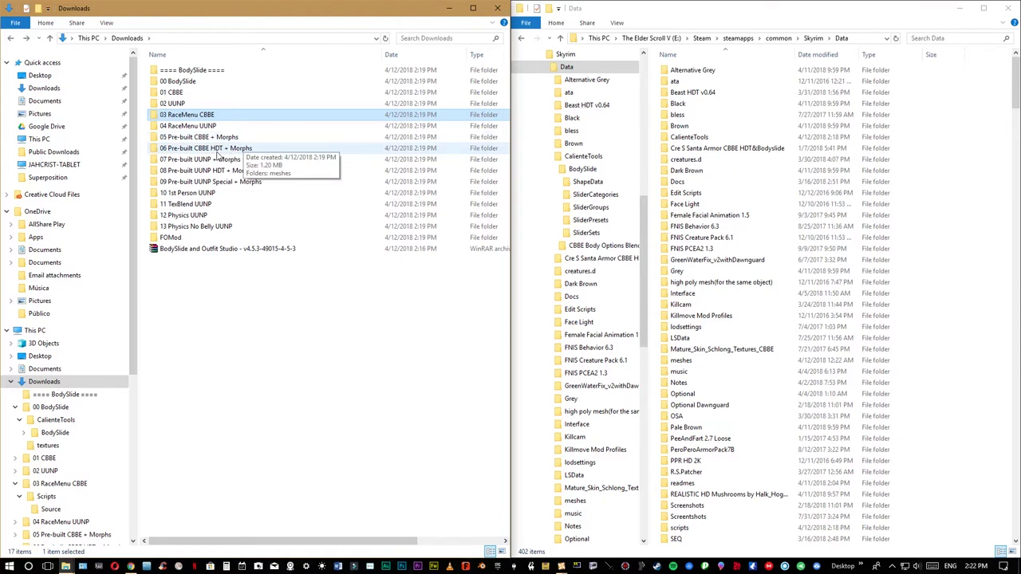
Open meshes\actors\character in both the extracted 06 Pre-built CBBE HDT + Morphs folder and Skyrim's Data folder
double_click(224, 151)
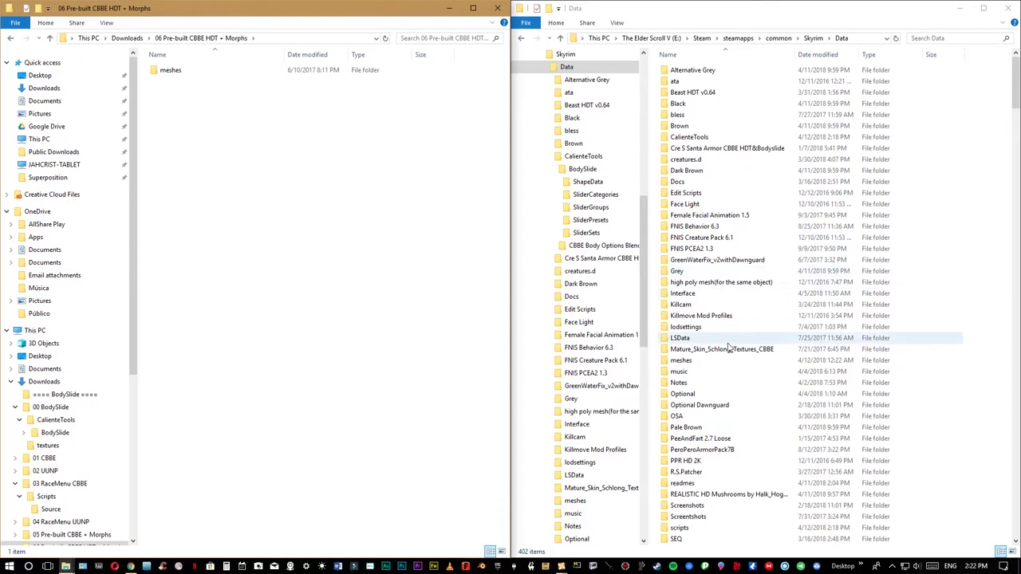
scroll(726, 347, down, 1)
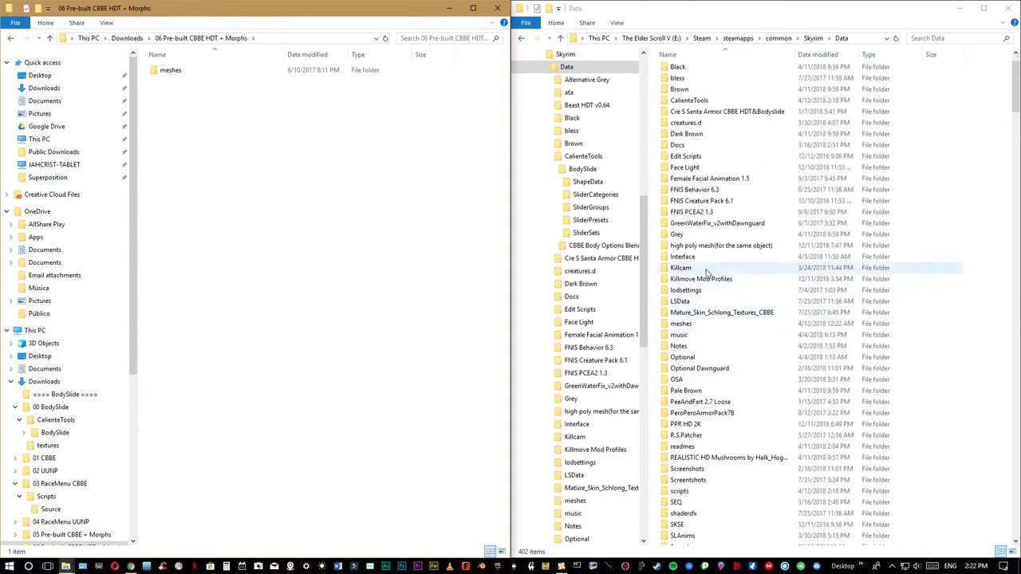
double_click(682, 324)
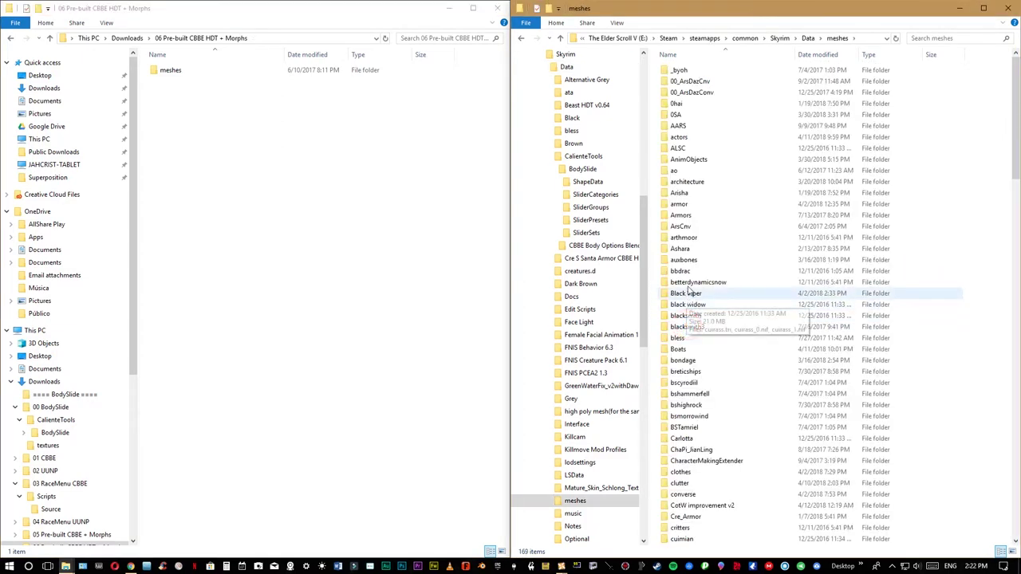
double_click(175, 71)
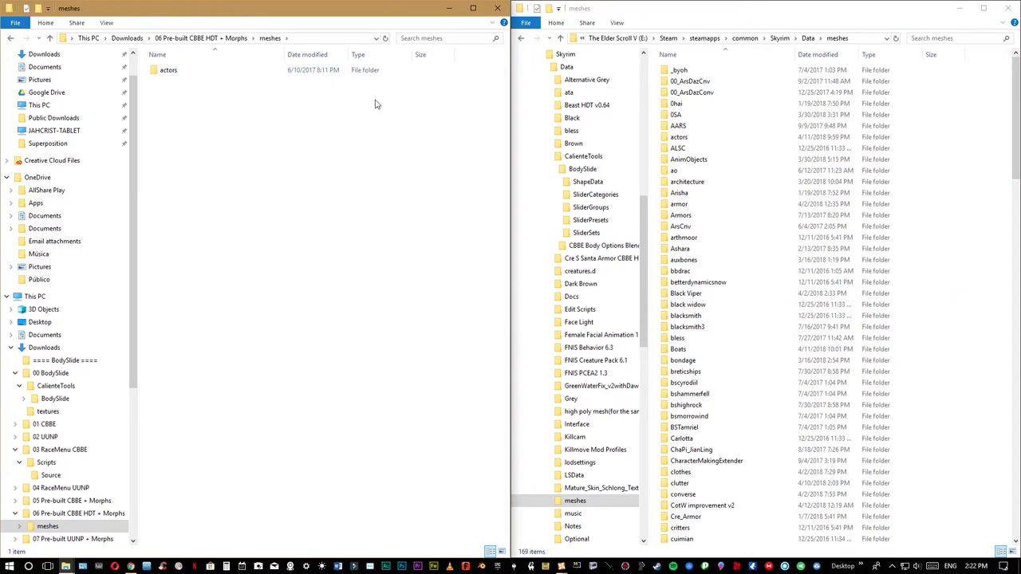
double_click(678, 138)
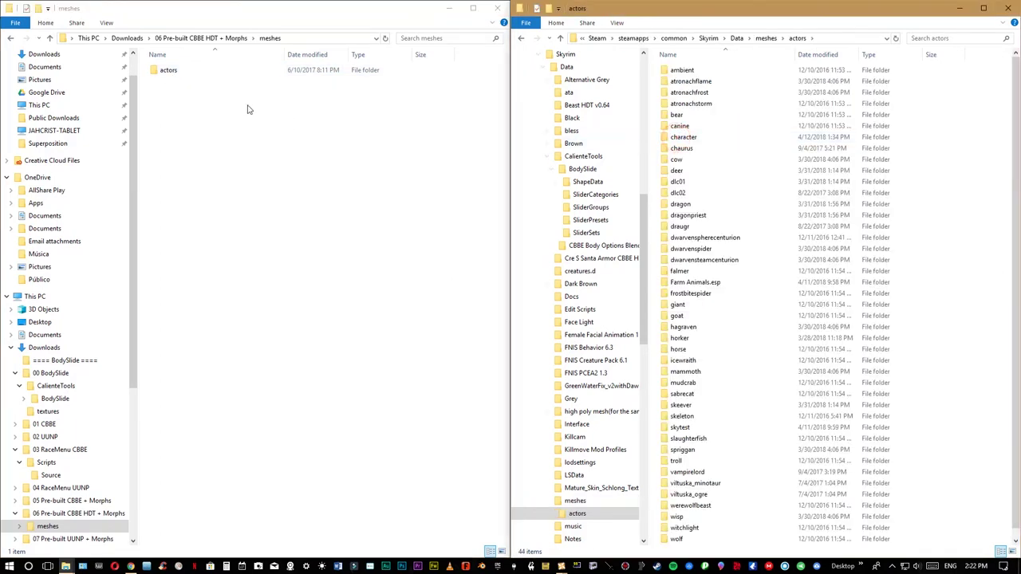
double_click(159, 70)
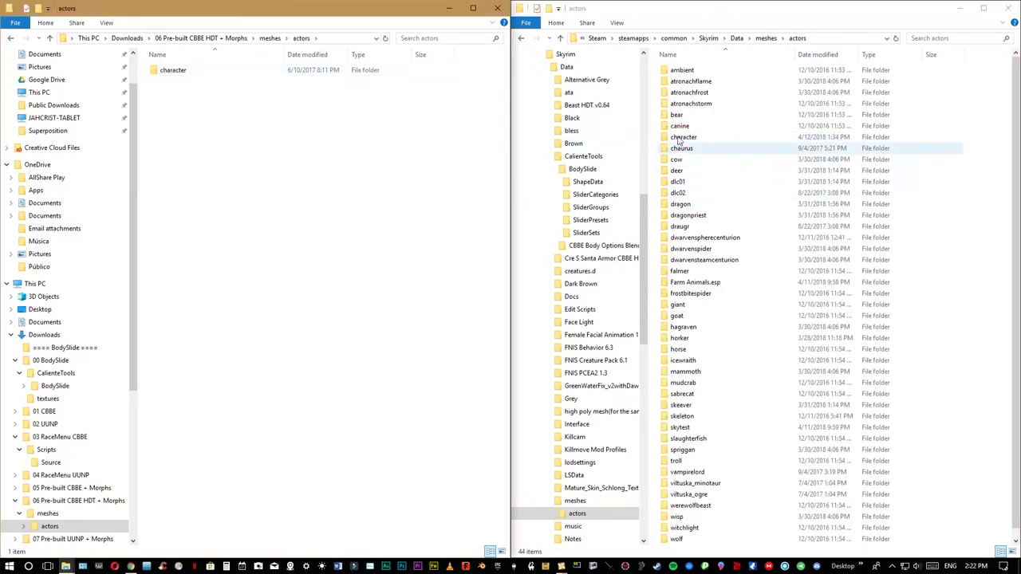
double_click(682, 138)
double_click(171, 71)
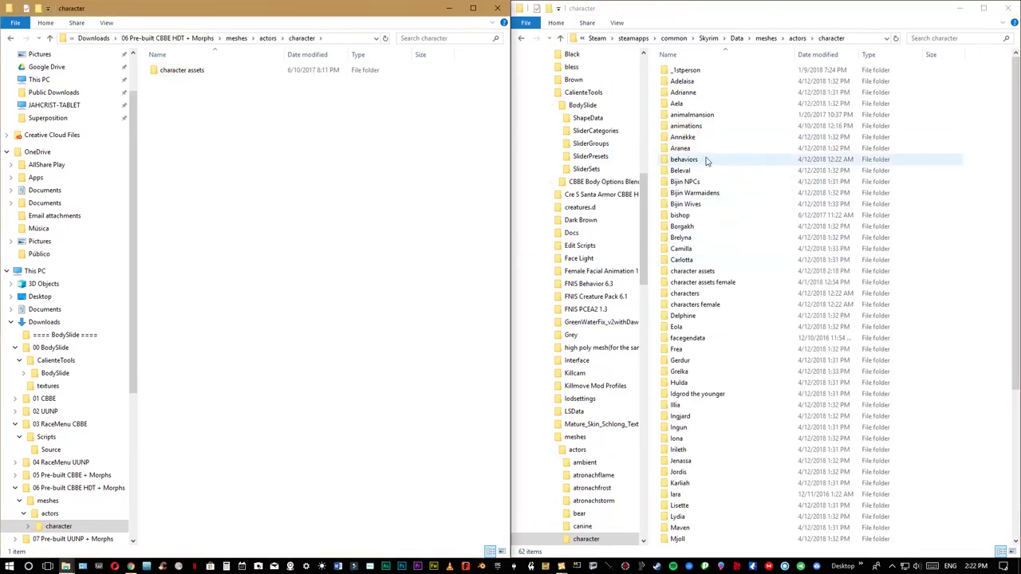
Open the character assets folder in both windows and compare the extracted body and feet meshes with Skyrim's files
scroll(702, 214, down, 1)
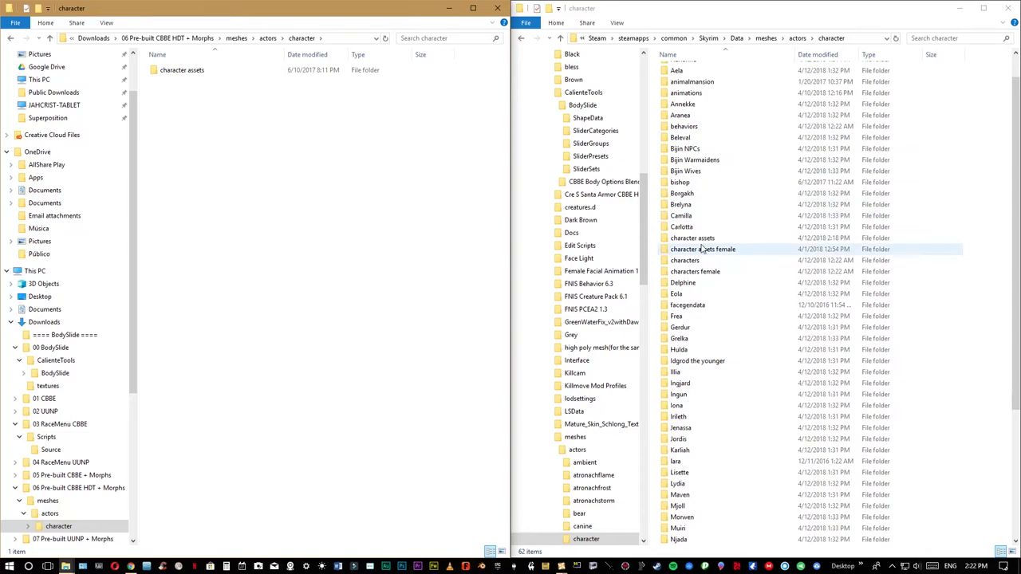
double_click(692, 238)
double_click(174, 70)
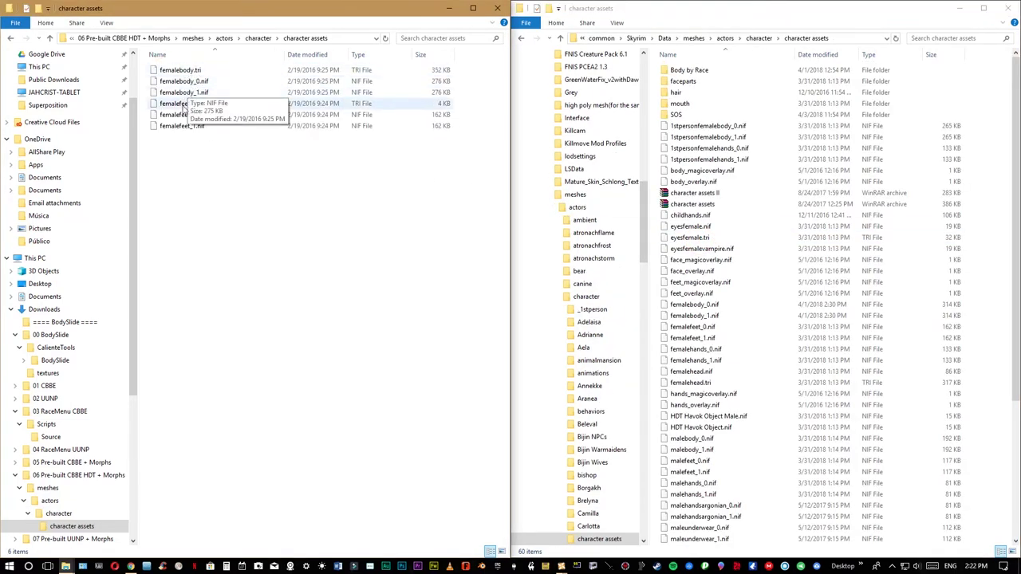
scroll(738, 275, down, 2)
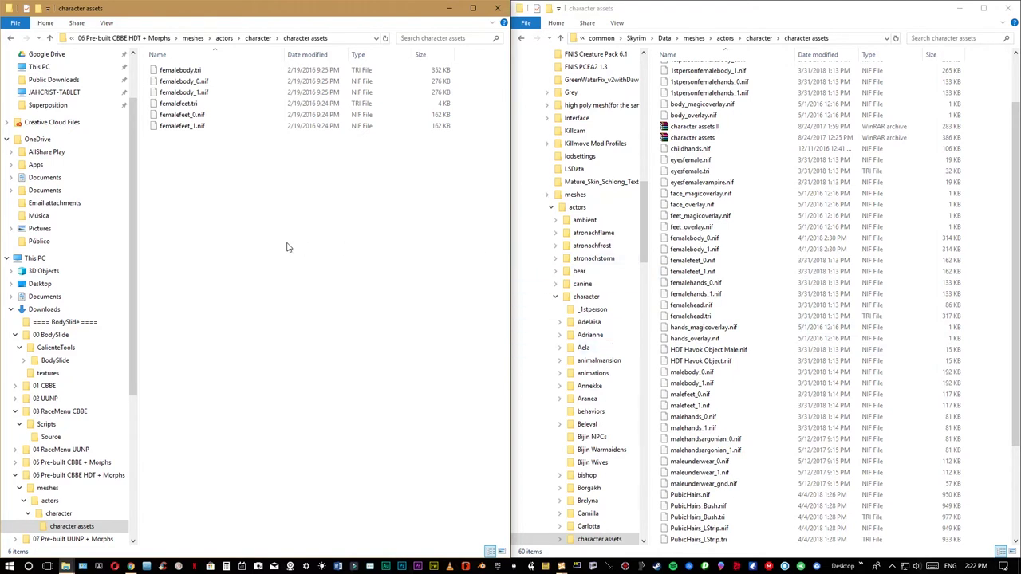
Go back up from the extracted character assets folder to Downloads
key(alt+Up)
key(alt+Up)
key(alt+Up)
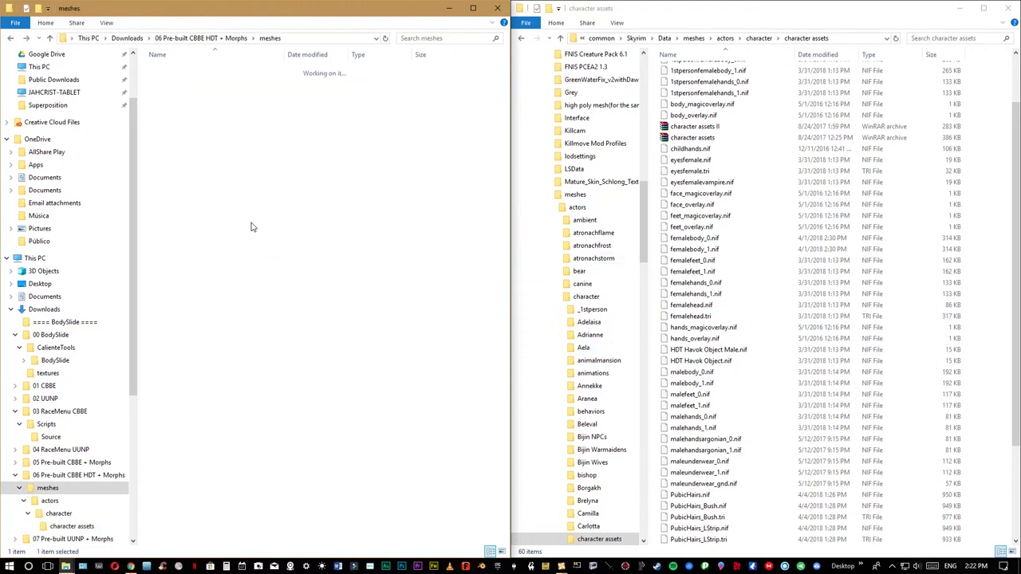
key(alt+Up)
key(alt+Up)
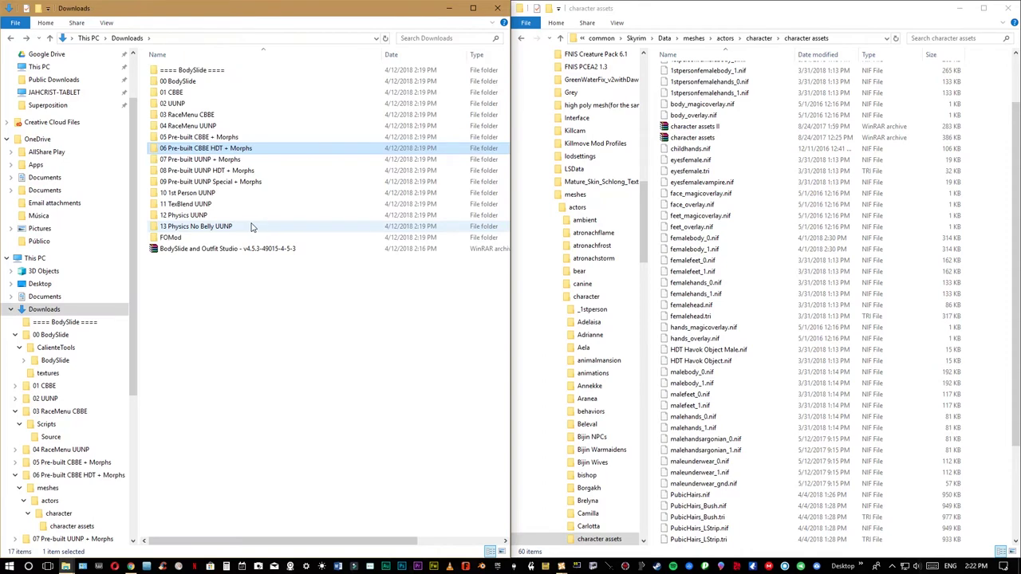
Return the Skyrim window from character assets to the Data folder and check the extracted 07 Pre-built UUNP + Morphs folder
click(755, 209)
key(alt+Up)
key(alt+Up)
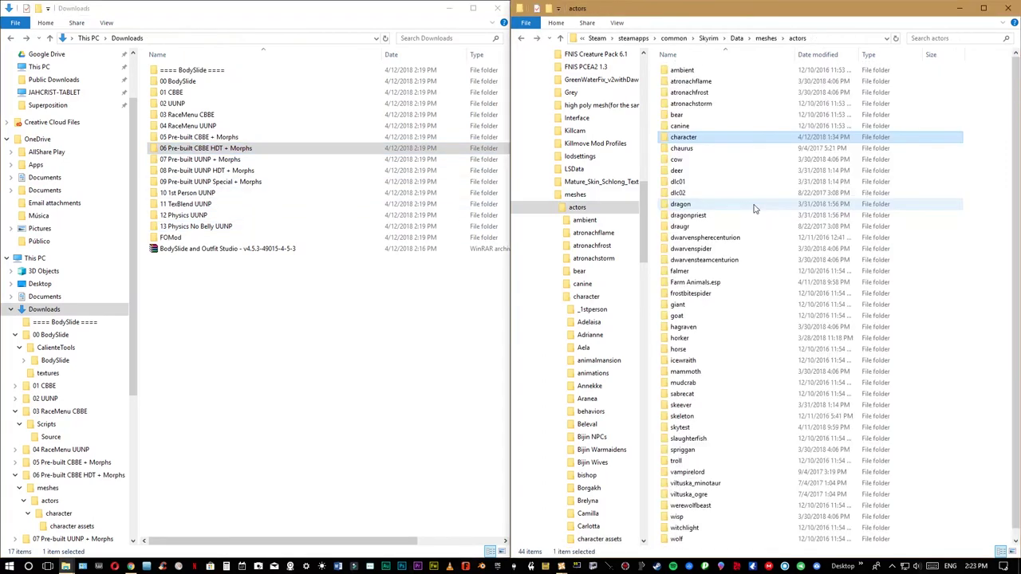
key(alt+Up)
key(alt+Up)
key(alt+Up)
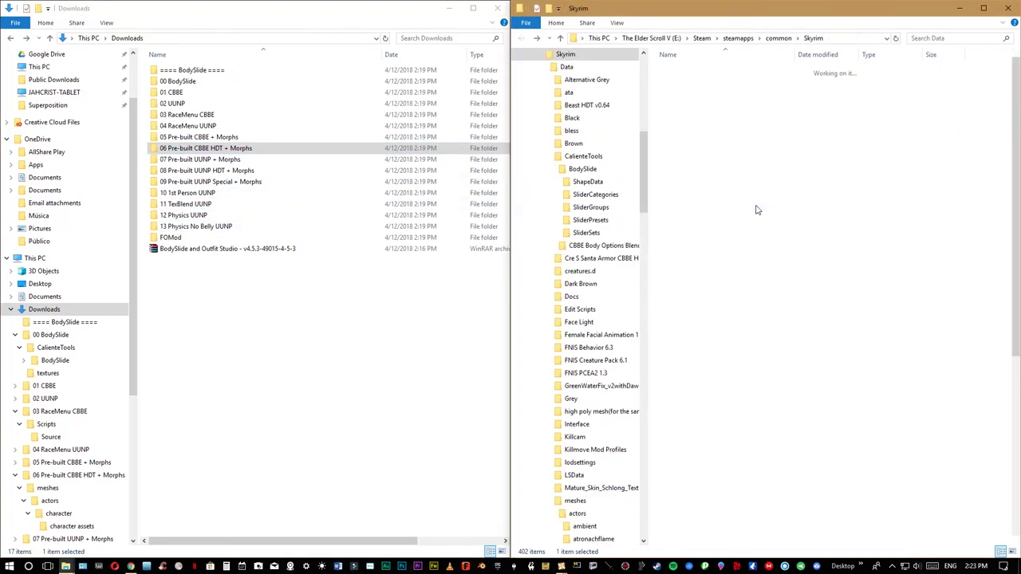
double_click(690, 71)
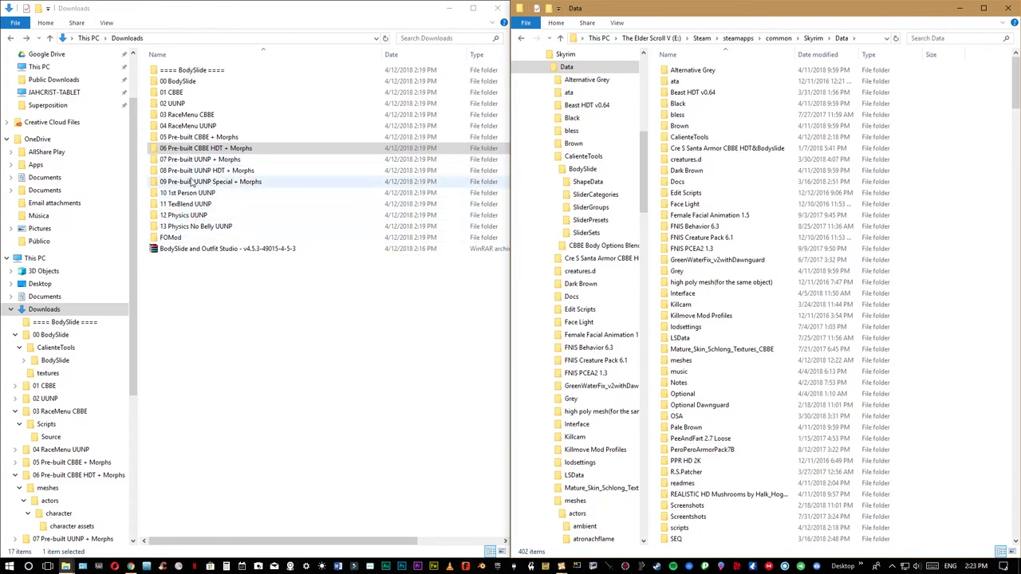
double_click(204, 160)
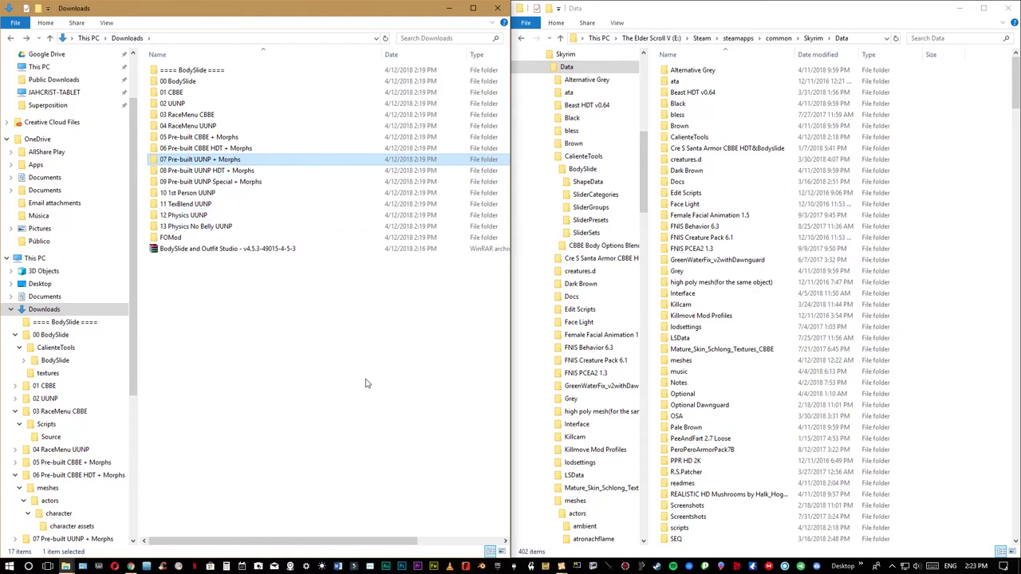
Switch to the Nexus Mod Manager options form for BodySlide and Outfit Studio v4.5.3 and maximize it
click(561, 566)
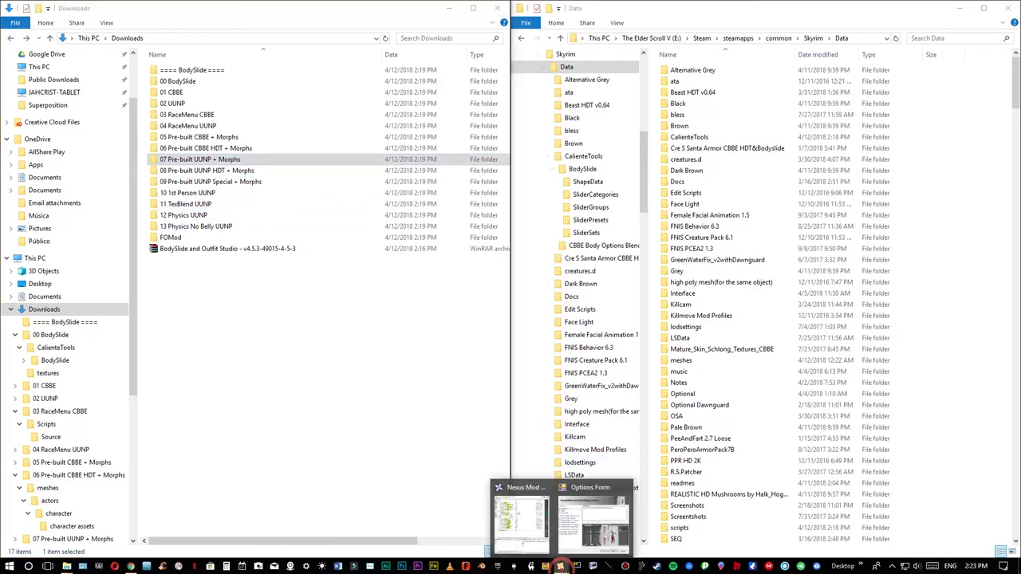
click(584, 547)
drag(363, 280, 561, 155)
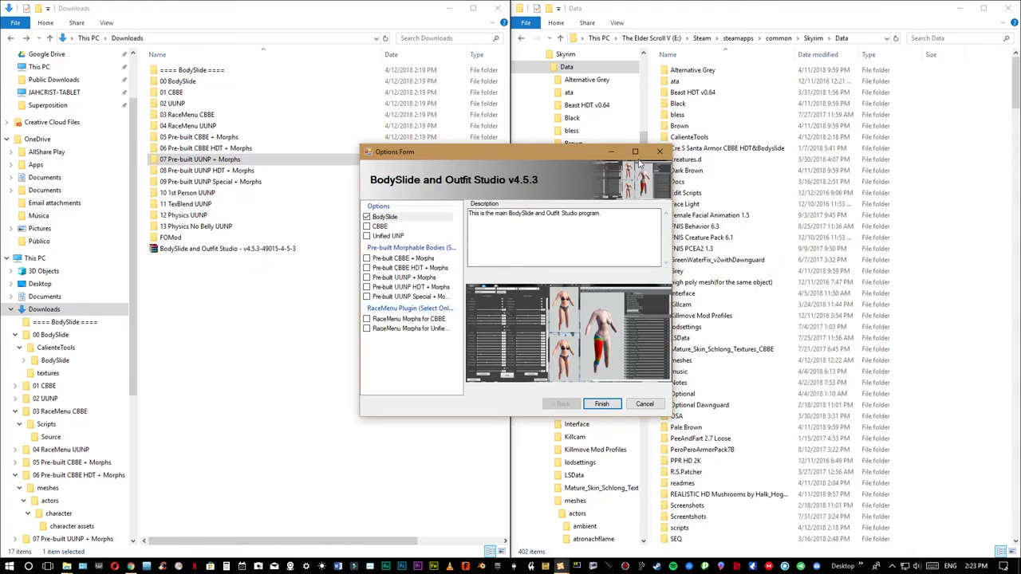
click(635, 152)
drag(103, 125, 195, 128)
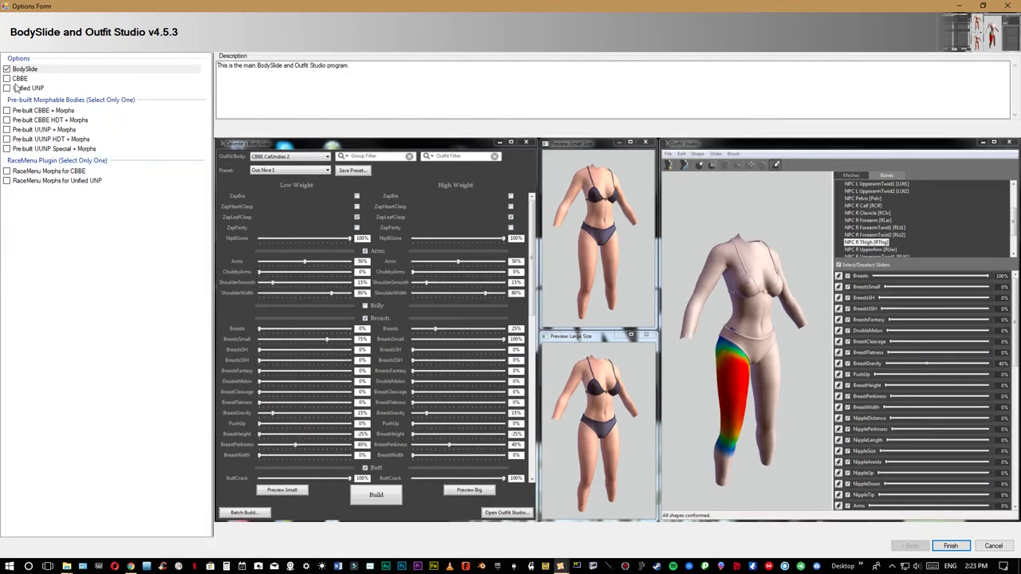
Add CBBE, Pre-built CBBE HDT + Morphs and RaceMenu Morphs for CBBE to the BodySlide installation options
click(6, 79)
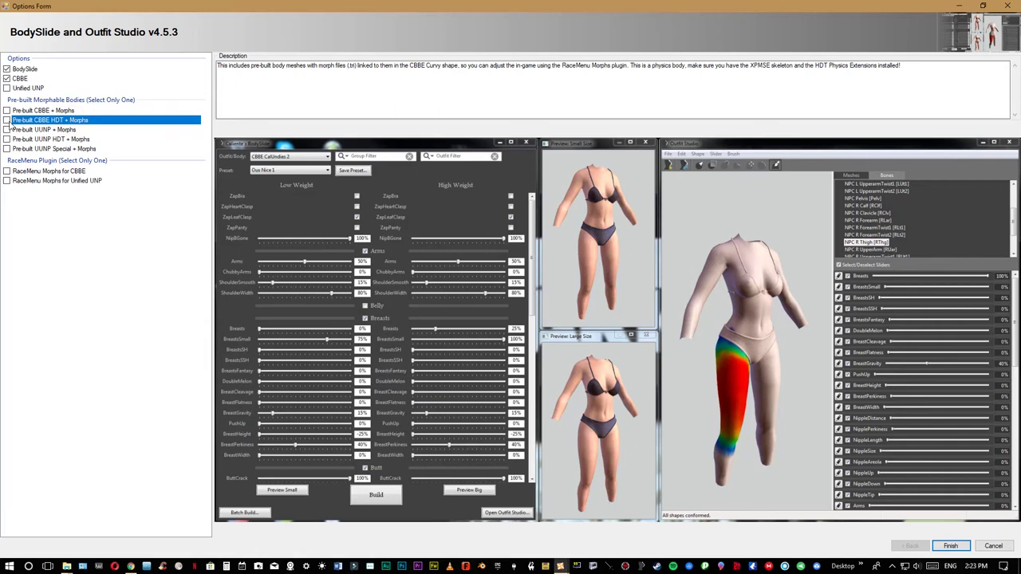
click(6, 119)
click(8, 172)
click(7, 181)
click(7, 172)
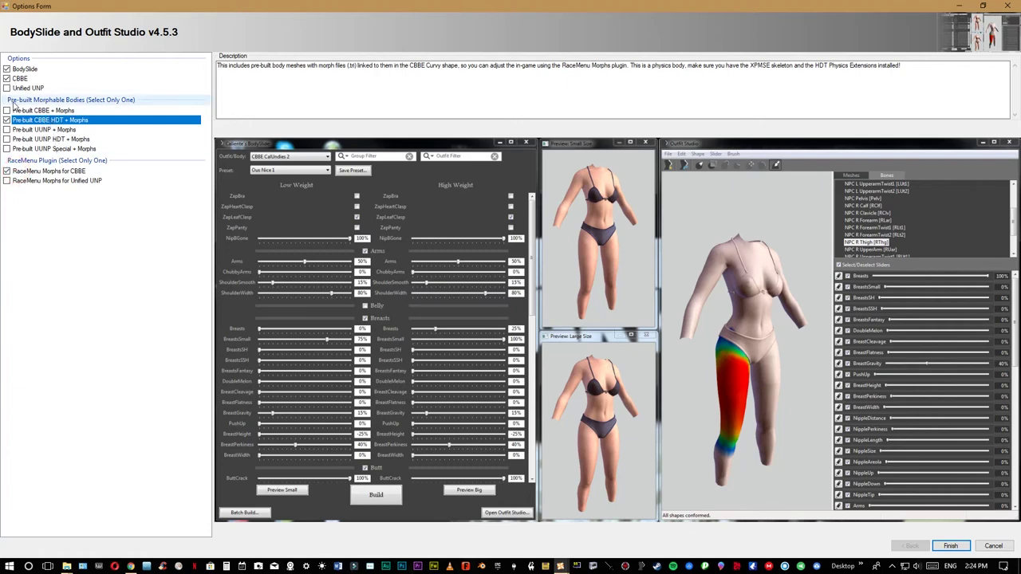
Run the BodySlide installation, overwriting all conflicting files, and clear the finished entry from the mod activation queue
click(951, 546)
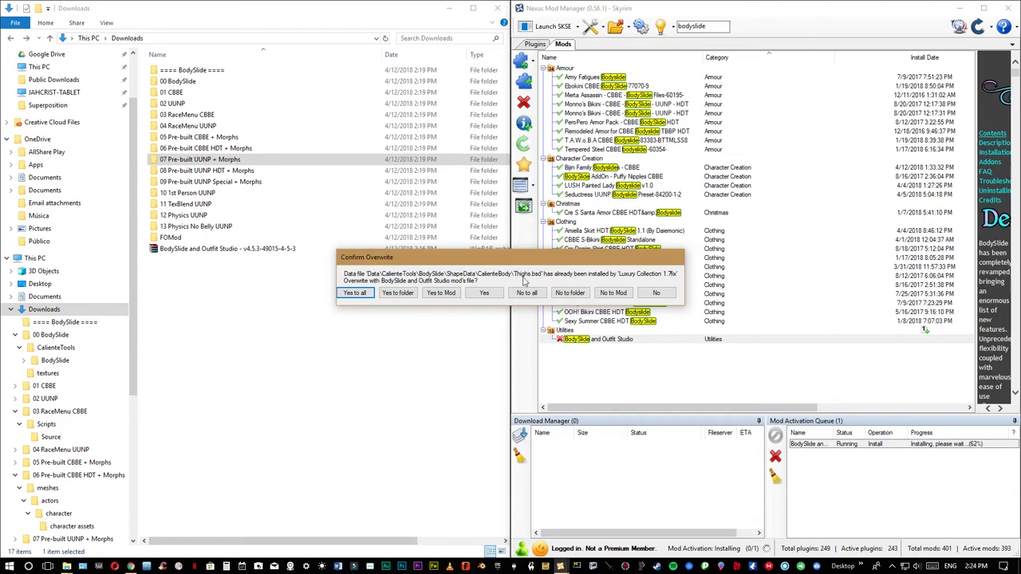
click(356, 293)
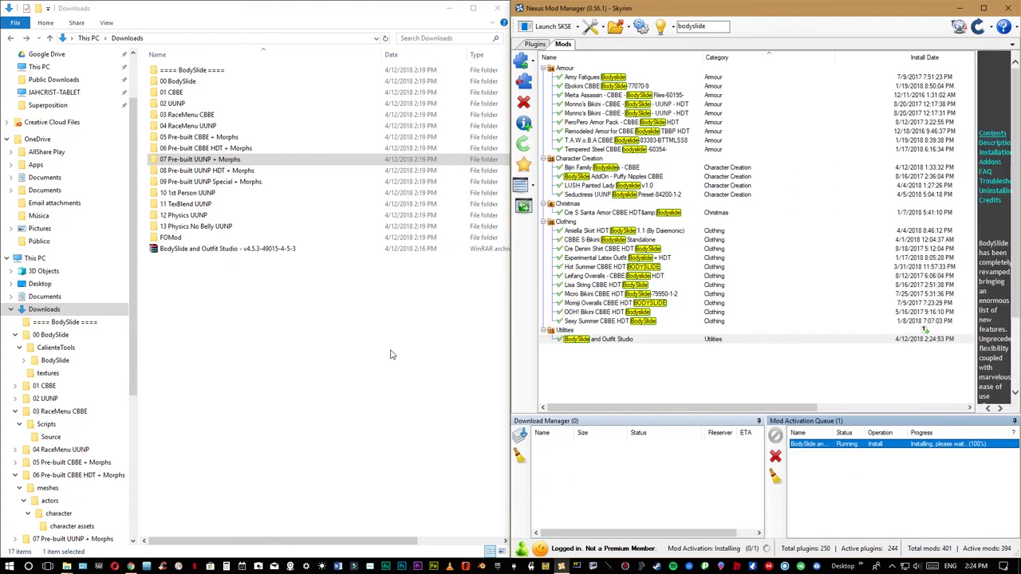
click(776, 478)
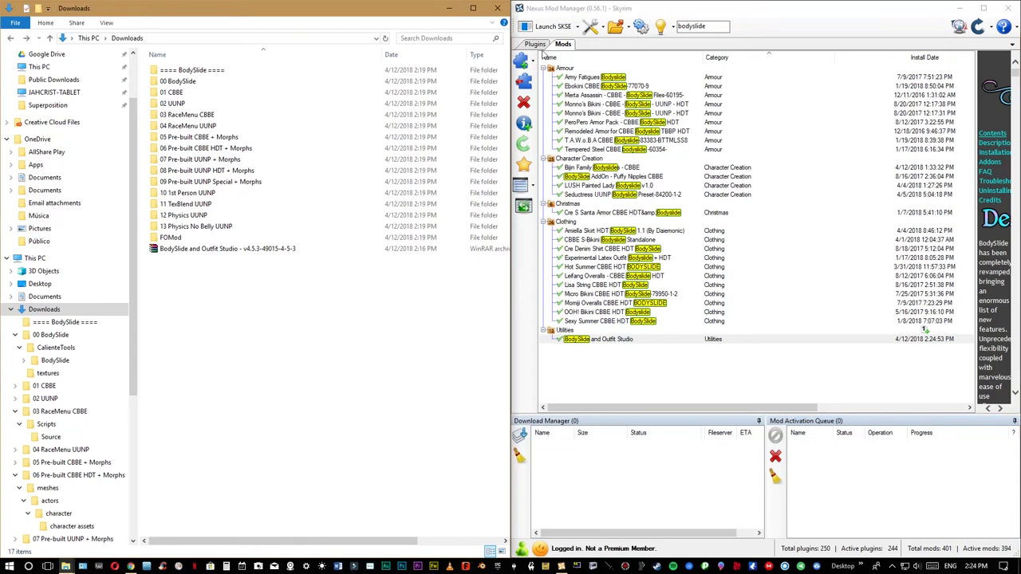
Show the mod manager's plugin list, then sort the Skyrim load order in LOOT beside it and apply the result
click(536, 45)
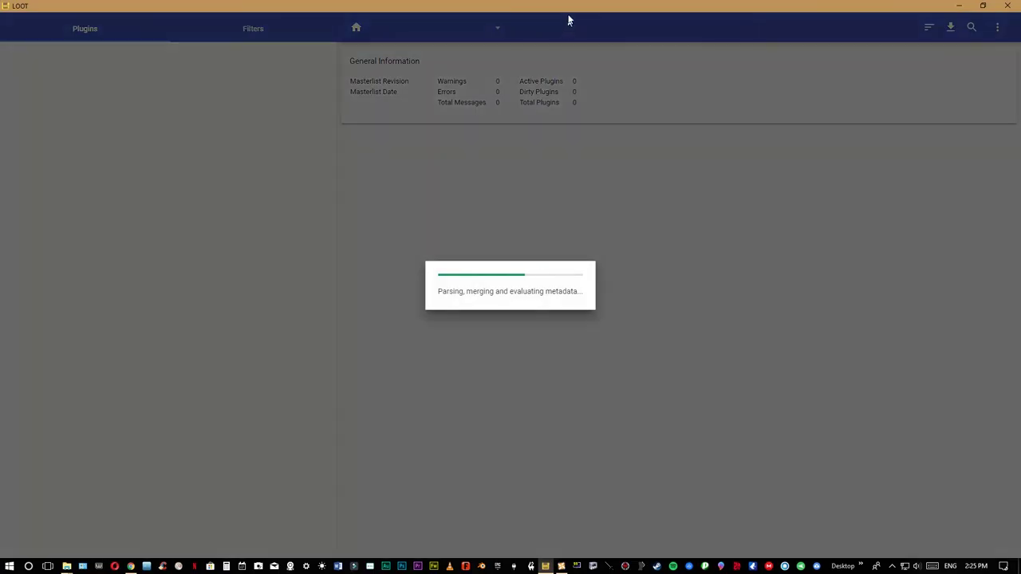
drag(570, 18, 0, 63)
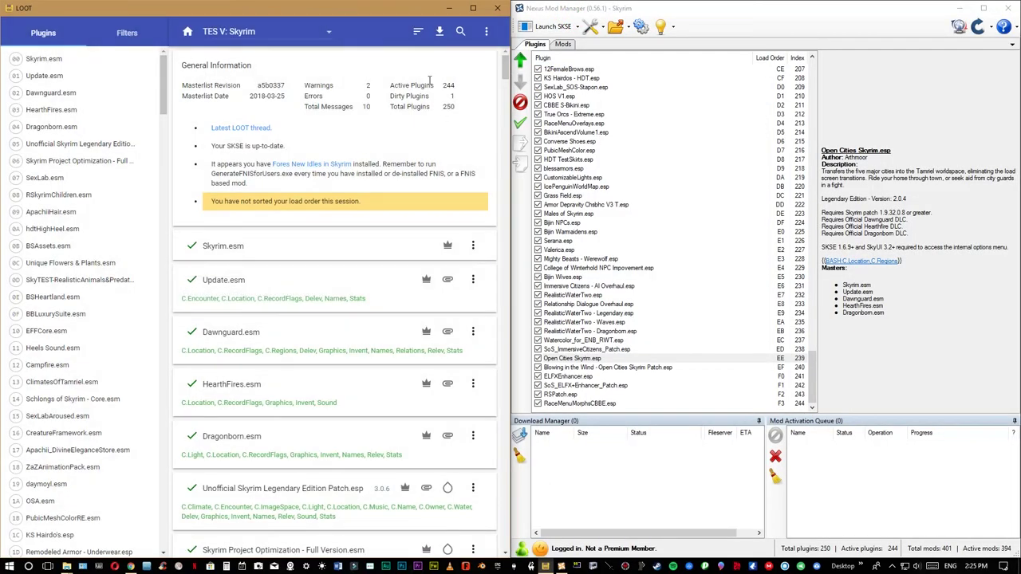
click(418, 31)
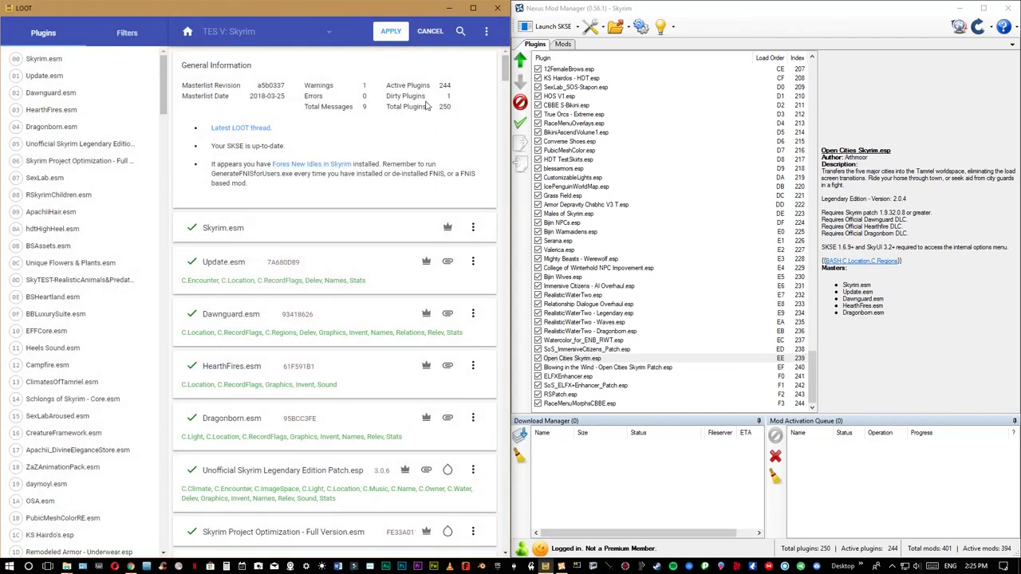
click(392, 33)
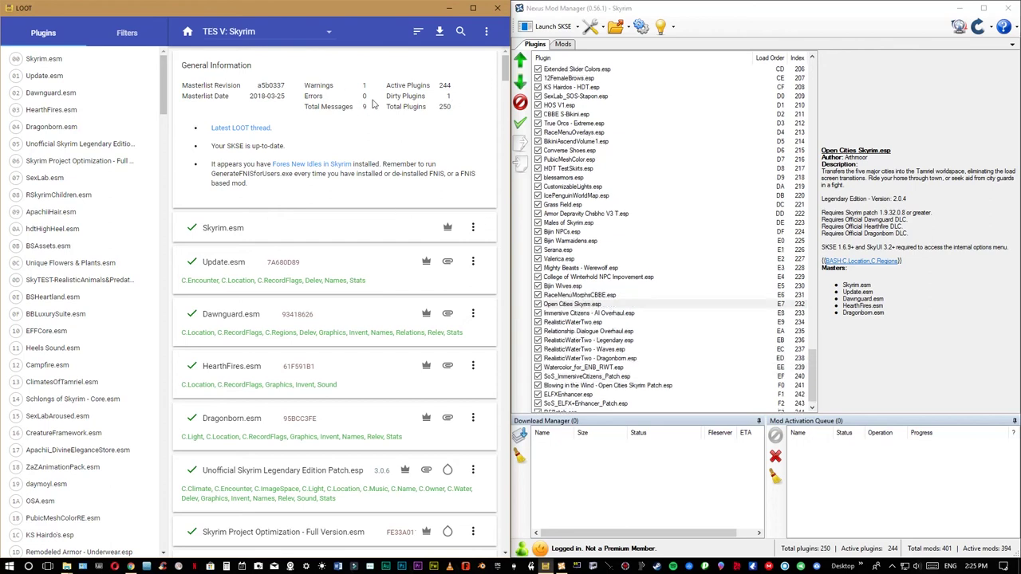
Move Open Cities Skyrim.esp in the mod manager's load order to directly below SoS_ImmersiveCitizens_Patch.esp
click(457, 96)
scroll(701, 277, down, 1)
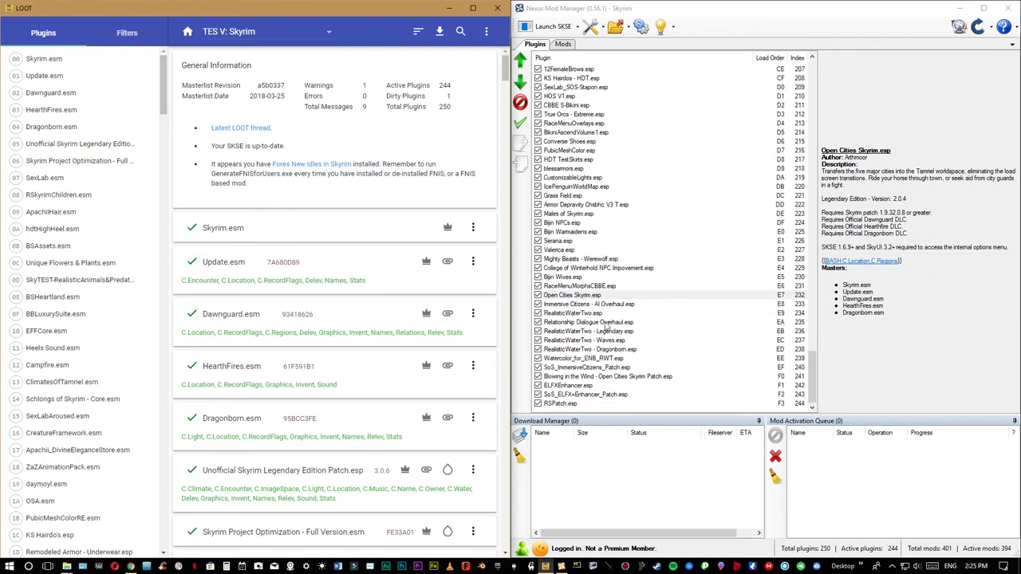
click(589, 296)
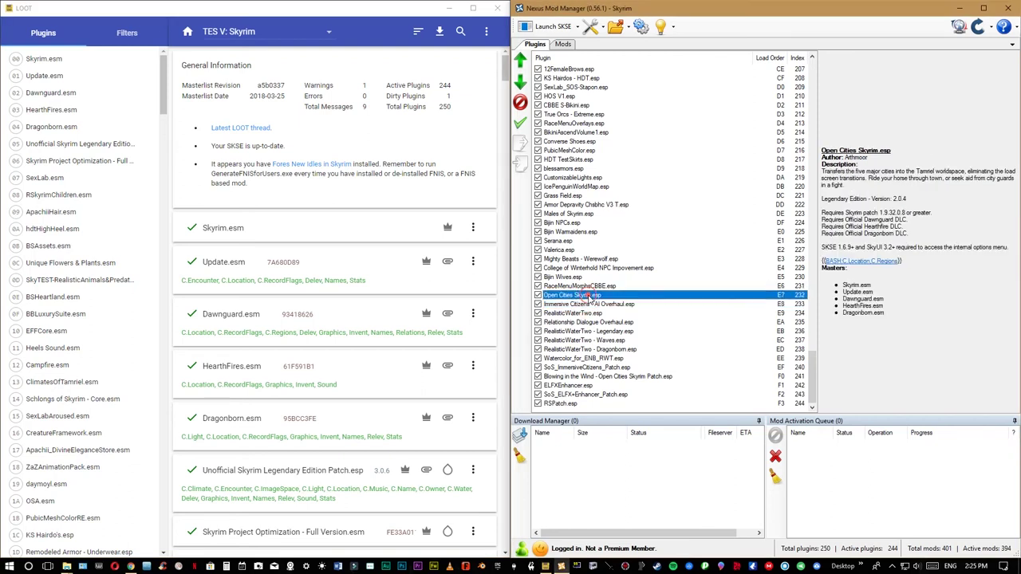
drag(592, 314, 620, 368)
scroll(606, 379, down, 1)
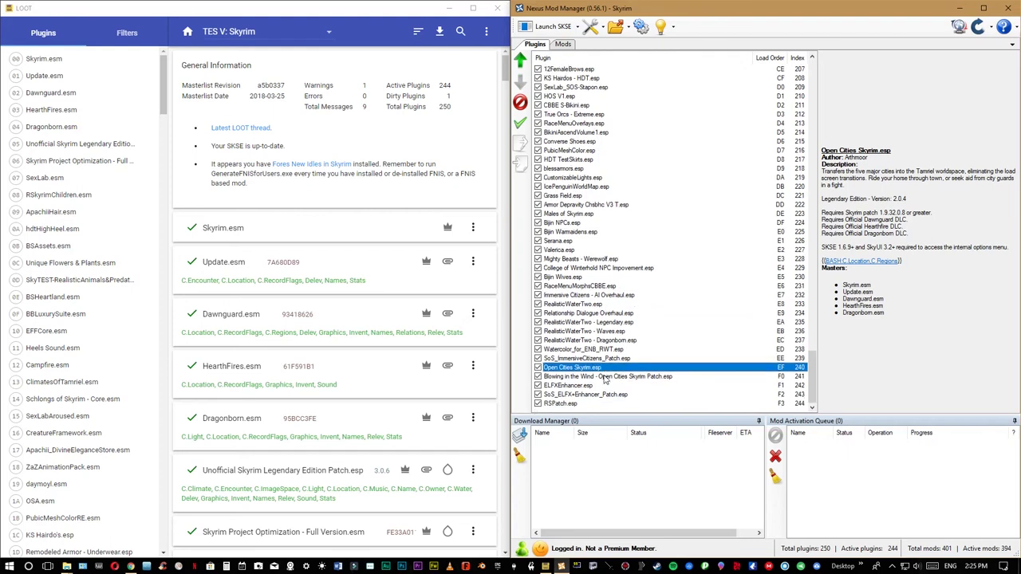